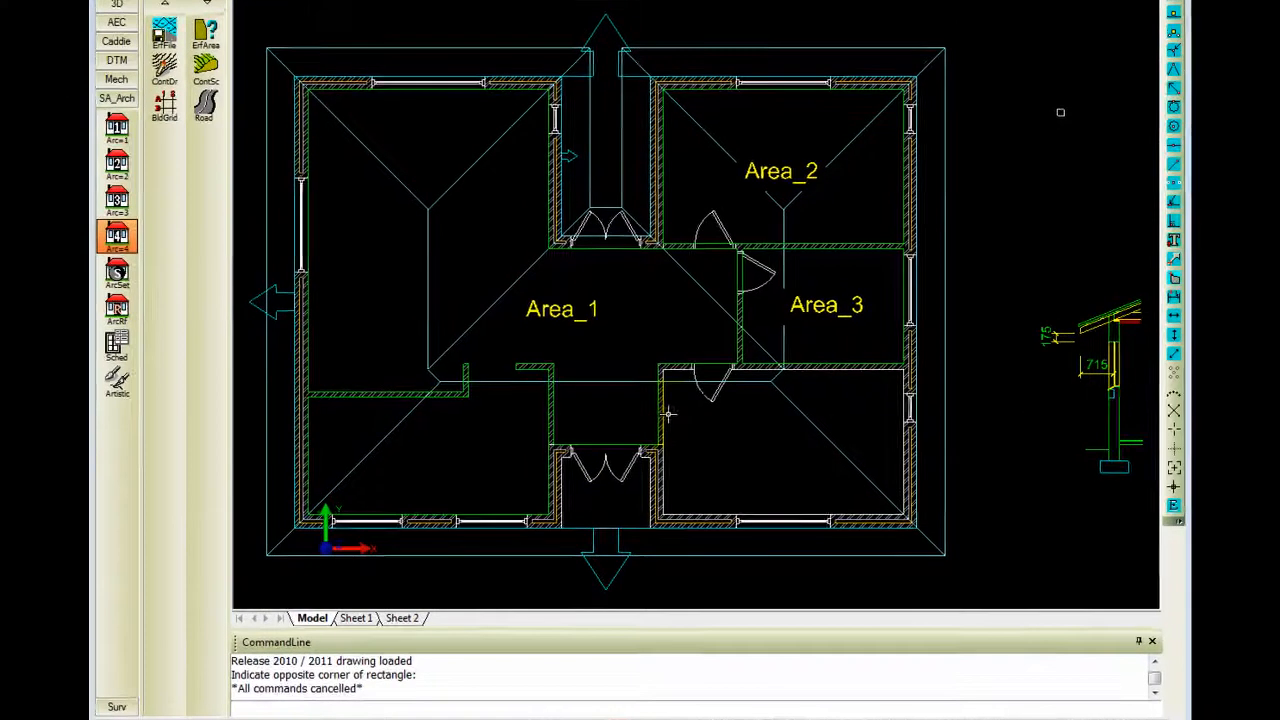
Open the SANS 204 energy efficiency setup and review the city/town choices, keeping Pretoria as the location.
middle_click_drag(671, 413, 673, 411)
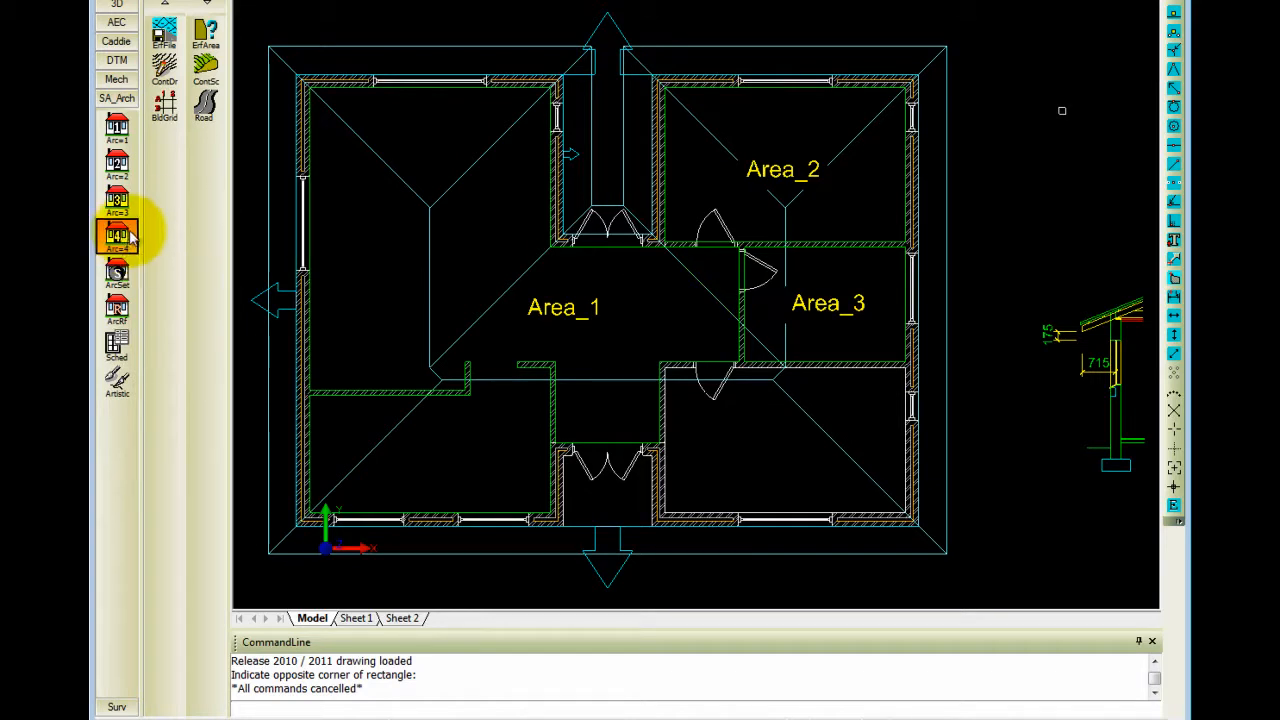
left_click(127, 346)
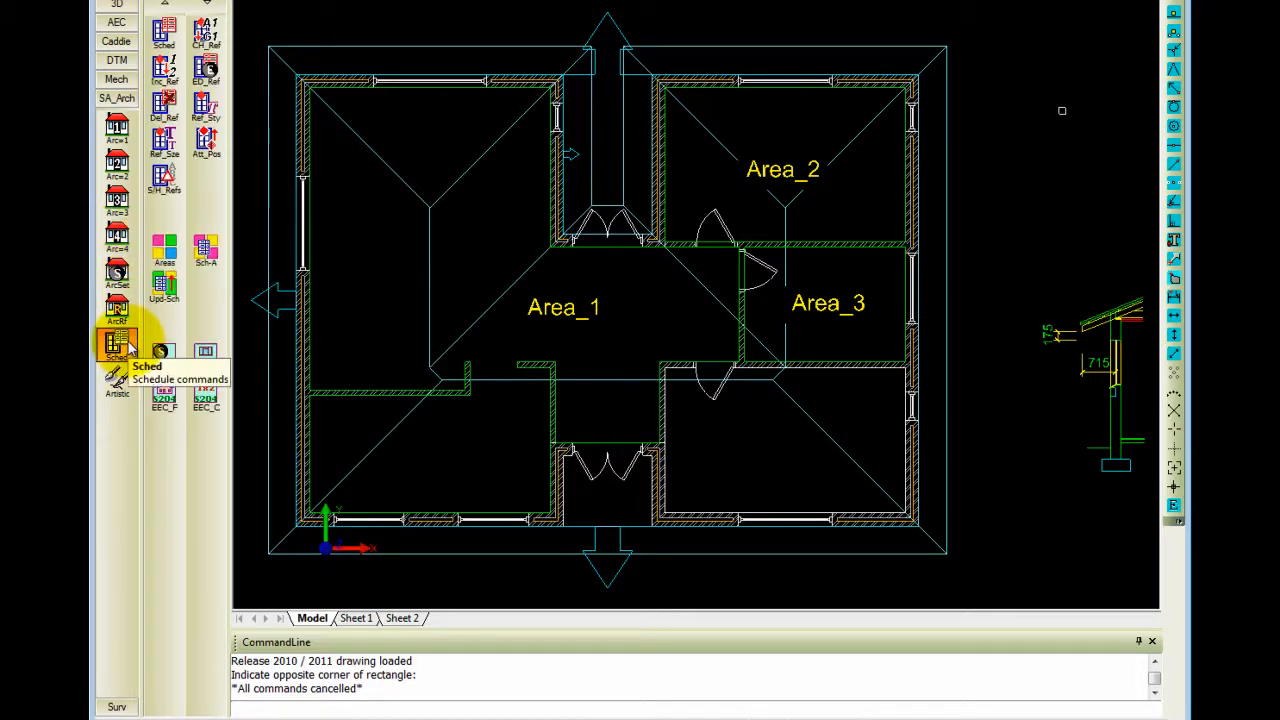
left_click(174, 358)
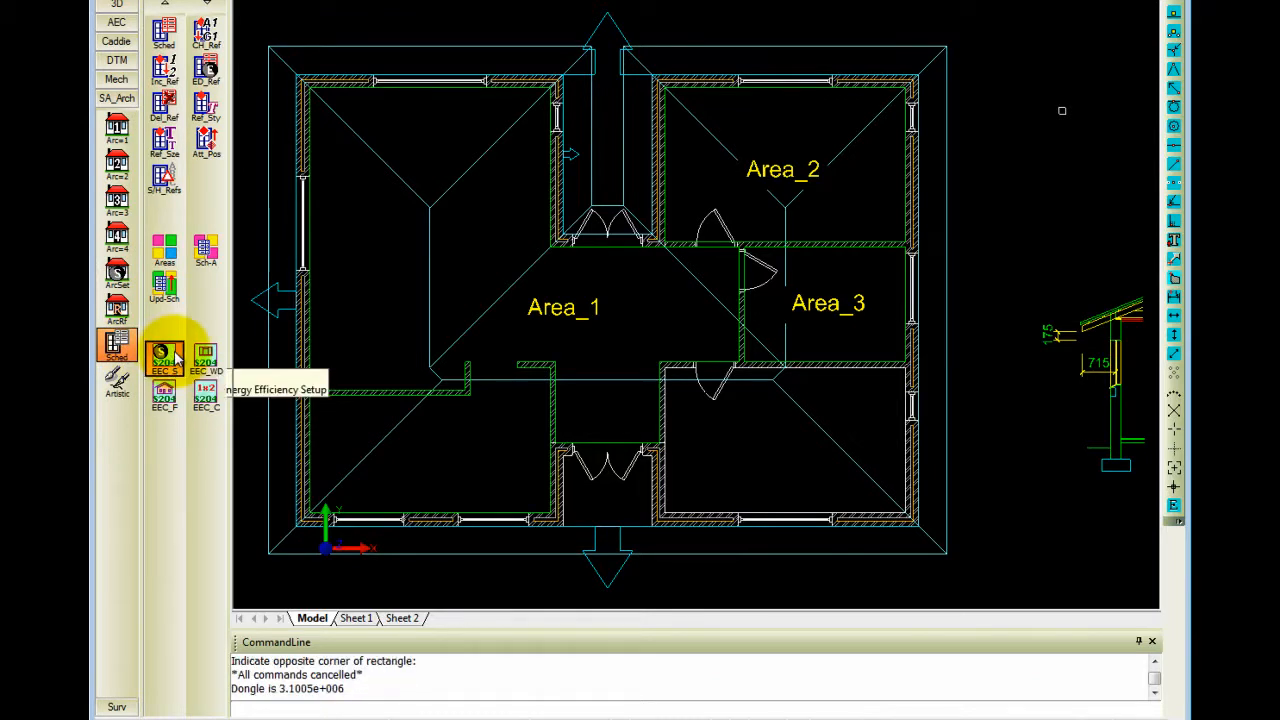
left_click(819, 376)
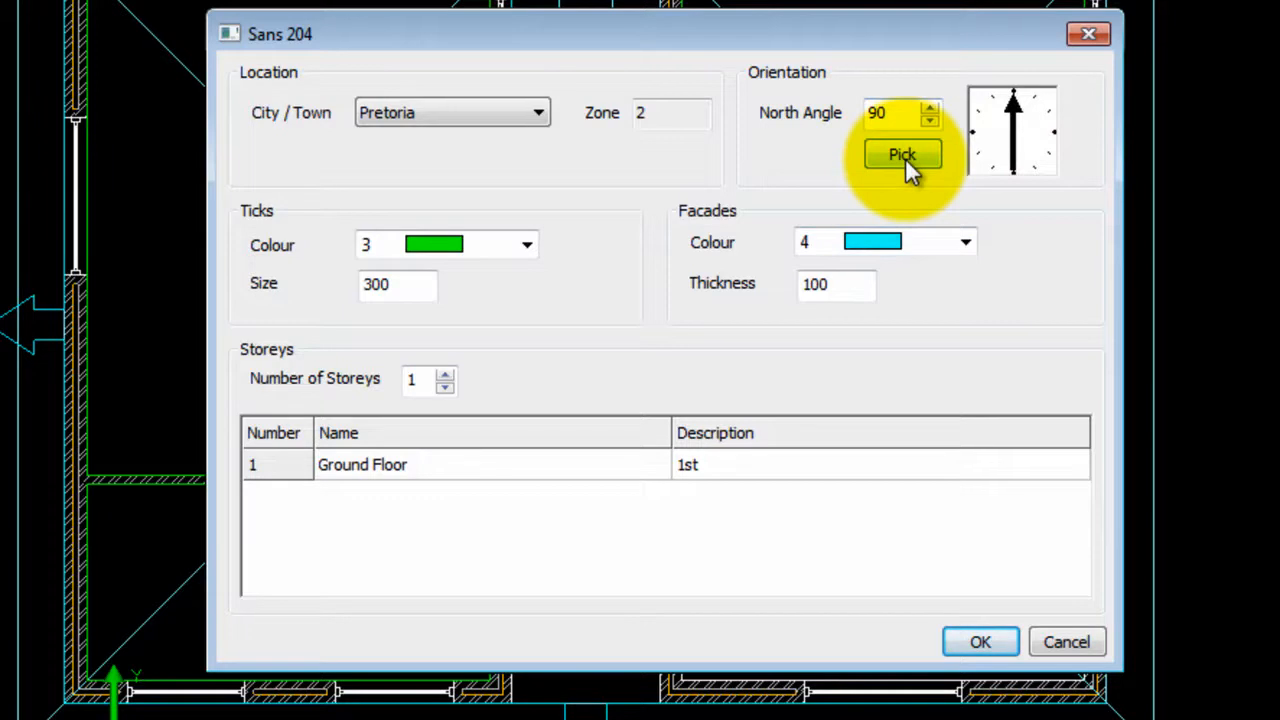
left_click(400, 114)
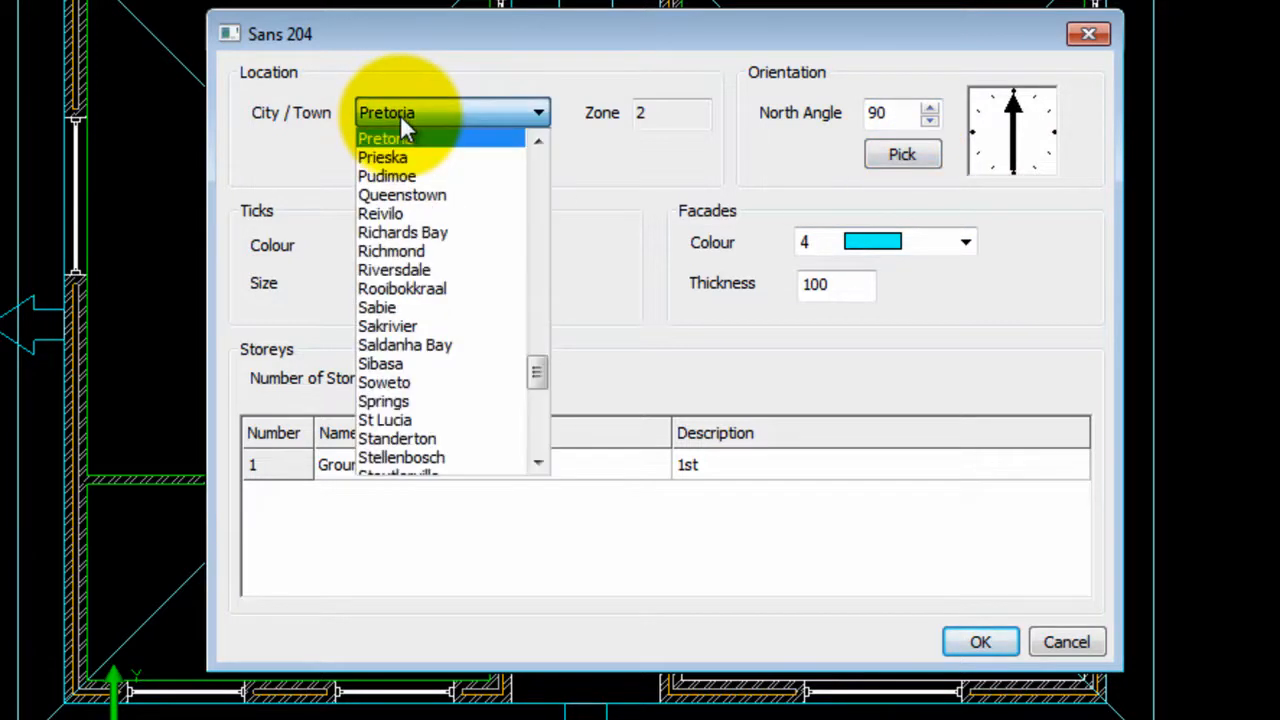
left_click(400, 114)
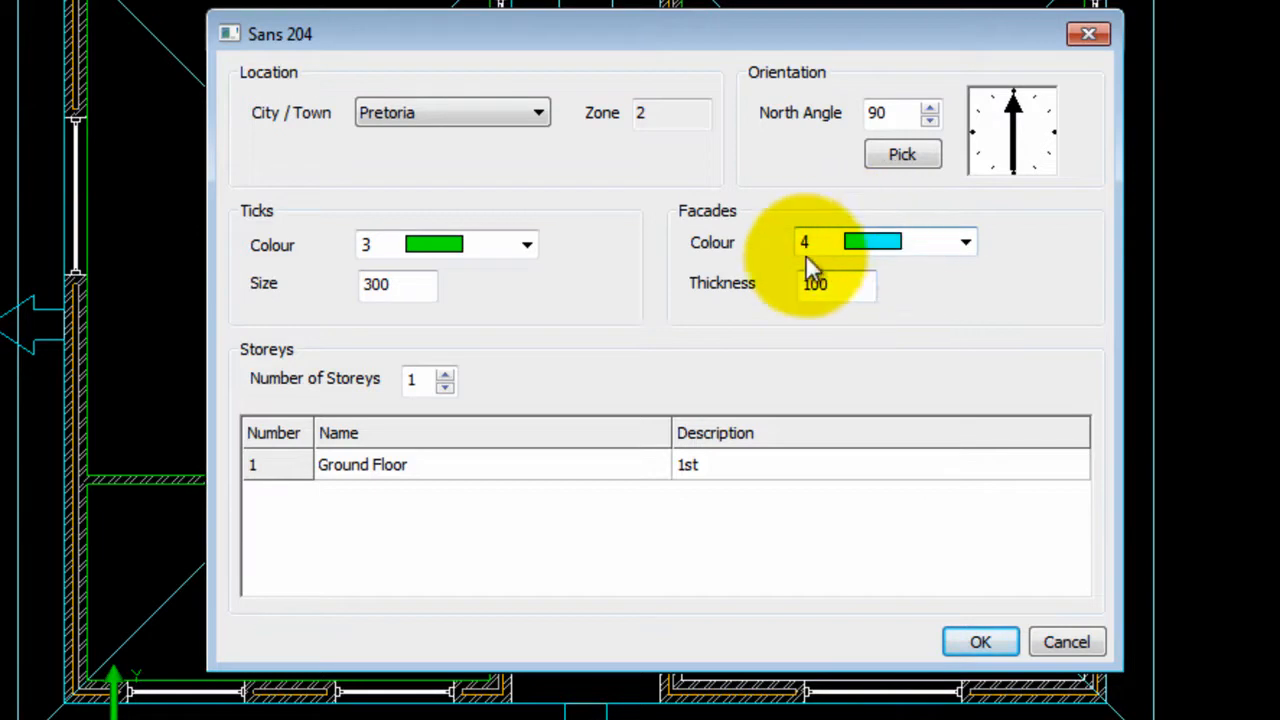
Try a count of 3 storeys in the SANS 204 setup and return it to 1.
left_click(446, 374)
left_click(446, 374)
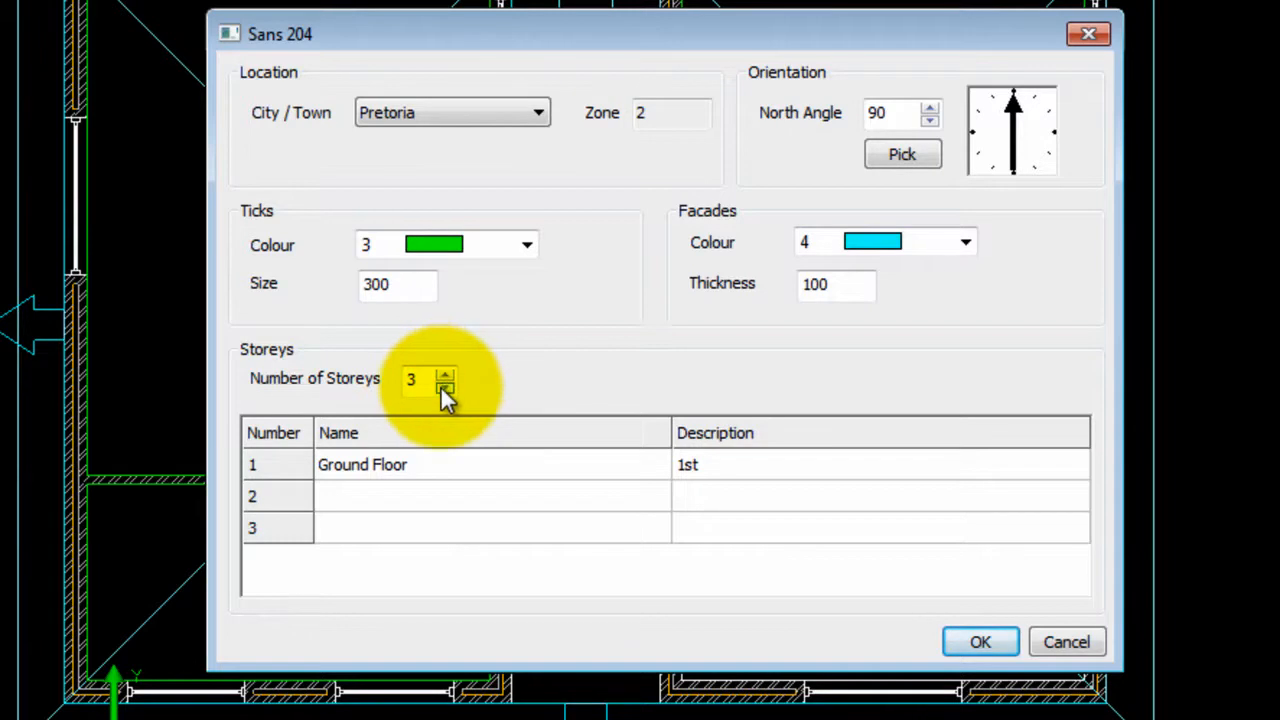
left_click(445, 386)
left_click(445, 387)
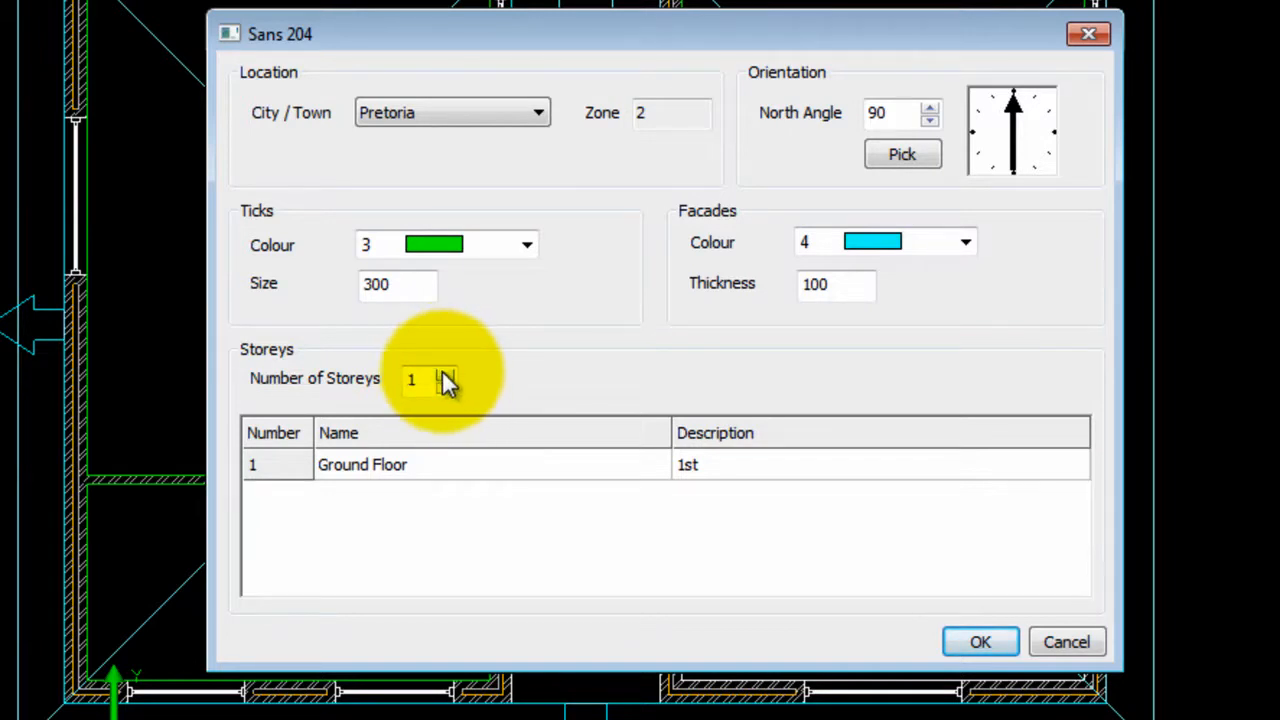
left_click(445, 374)
left_click(445, 374)
left_click(445, 386)
left_click(445, 386)
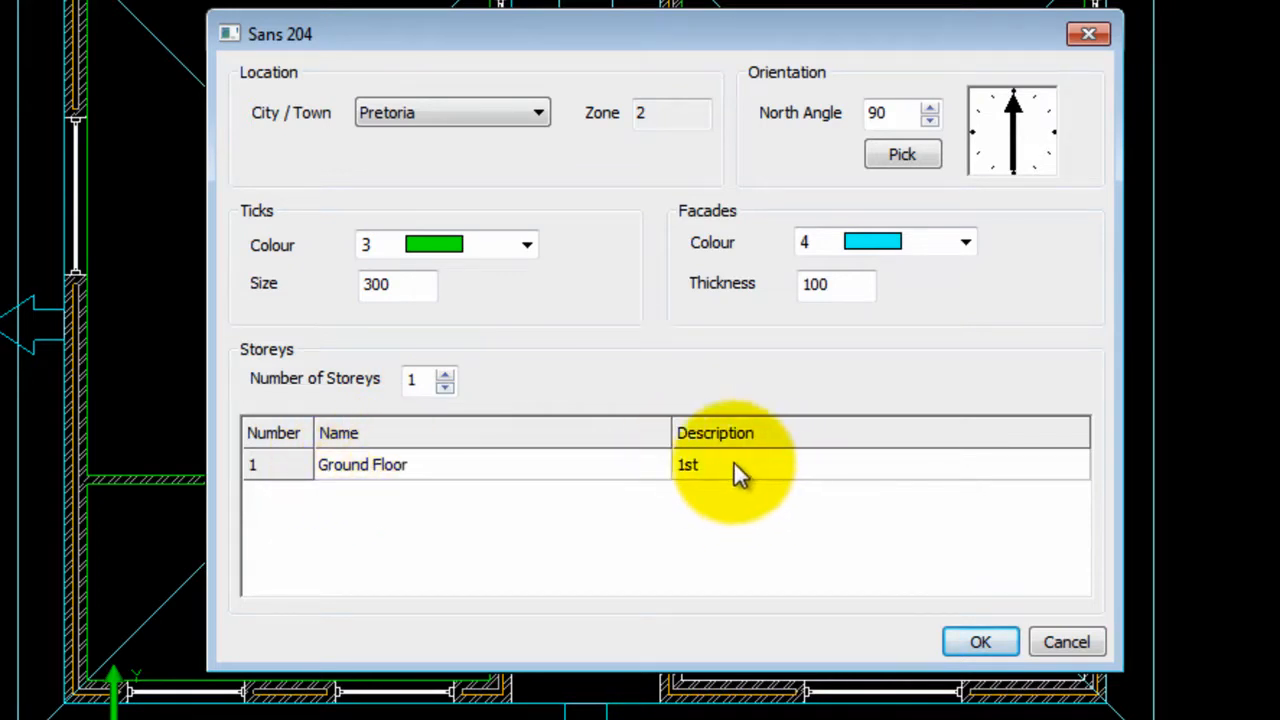
Accept the SANS 204 setup for Pretoria with north angle 90 and a single Ground Floor storey.
left_click(984, 640)
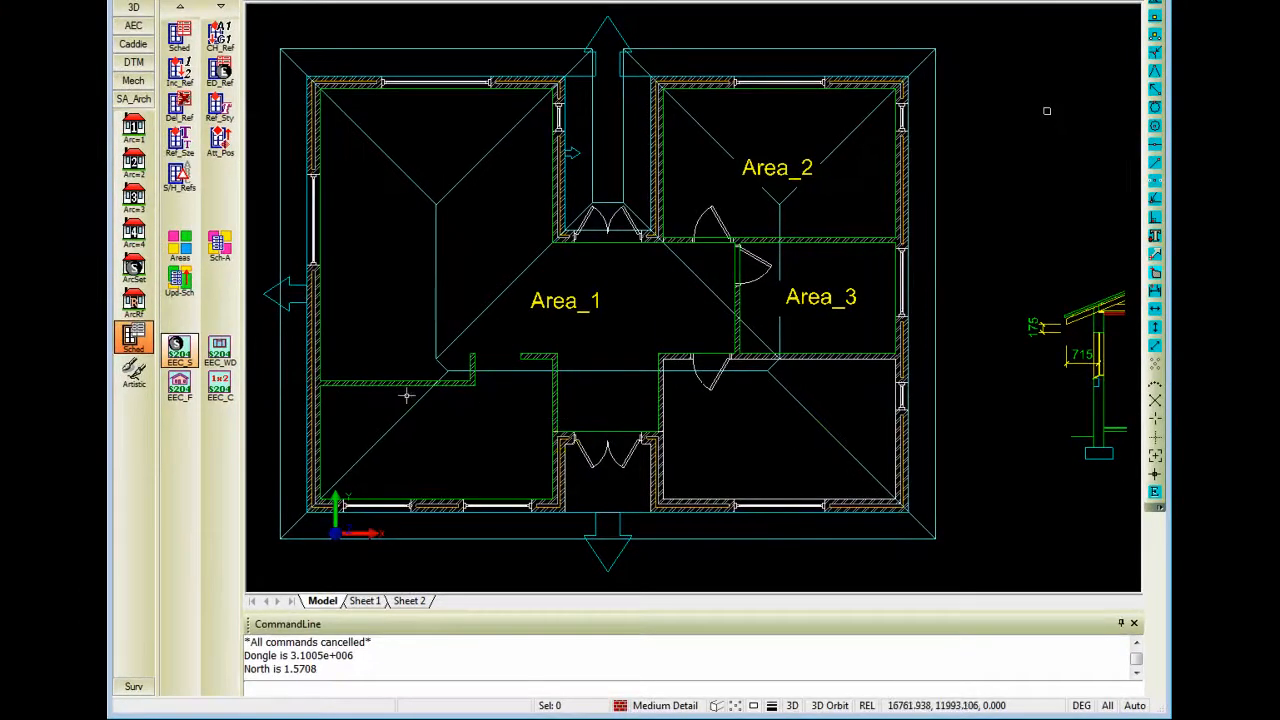
Open the energy efficiency properties of the window in the north wall of Area_1 and examine its dimensions and shading values.
left_click(224, 352)
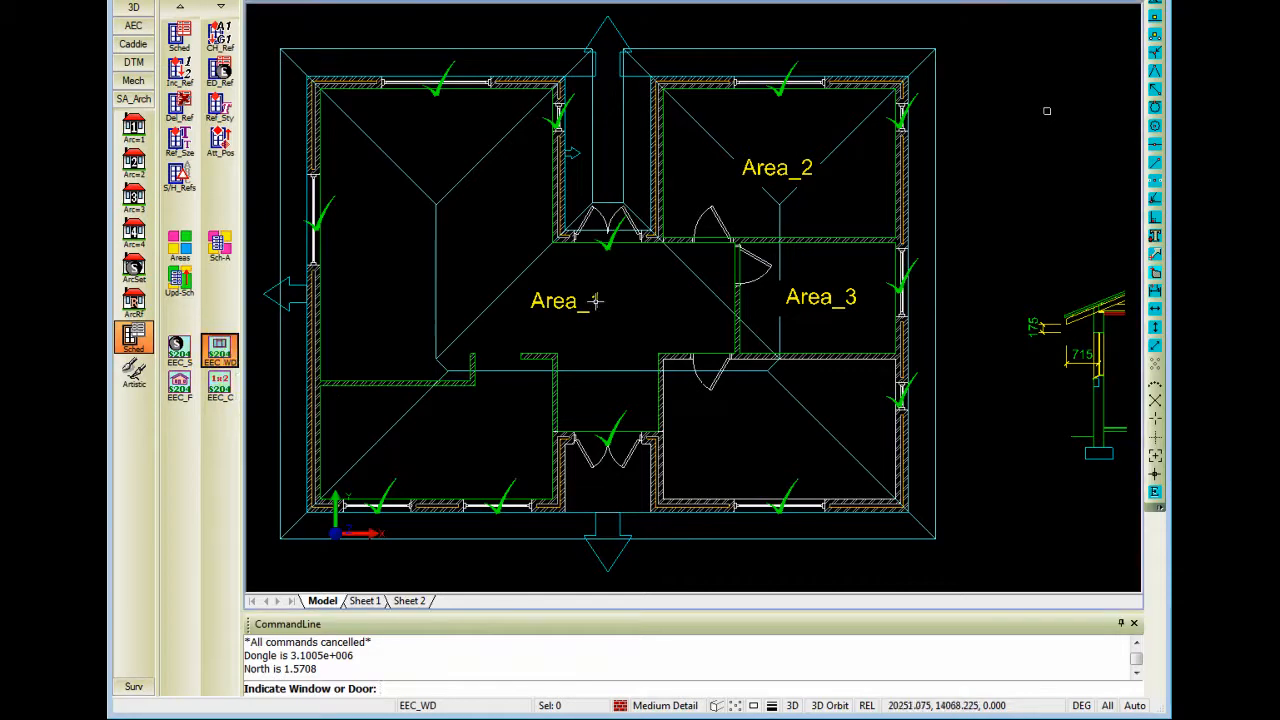
middle_click_drag(608, 300, 605, 302)
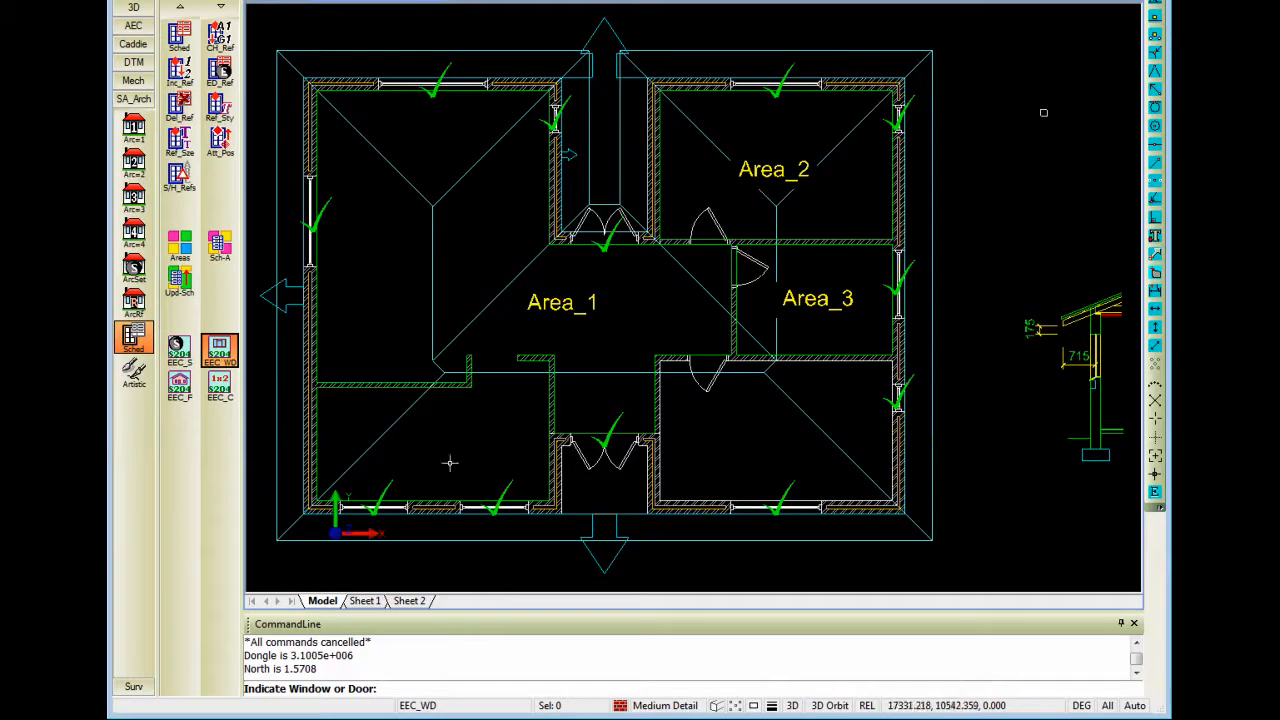
middle_click_drag(745, 176, 755, 177)
left_click(437, 84)
left_click(437, 84)
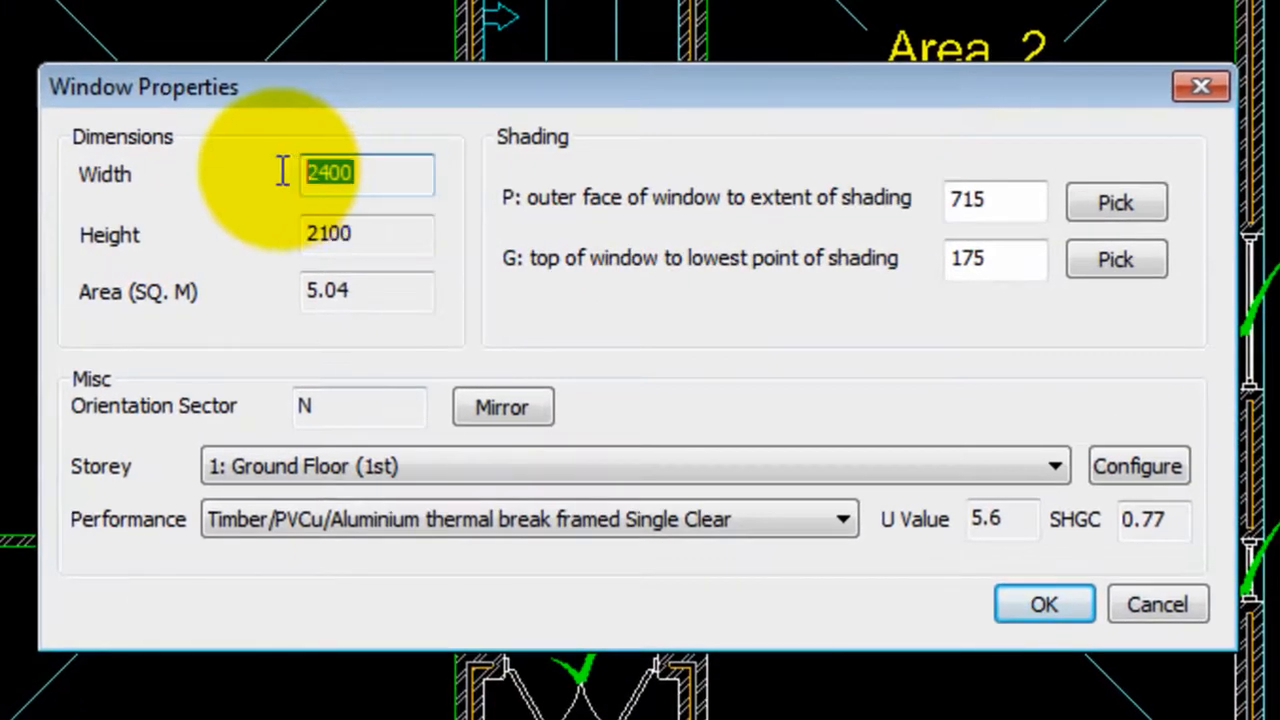
left_click(366, 222)
left_click(377, 300)
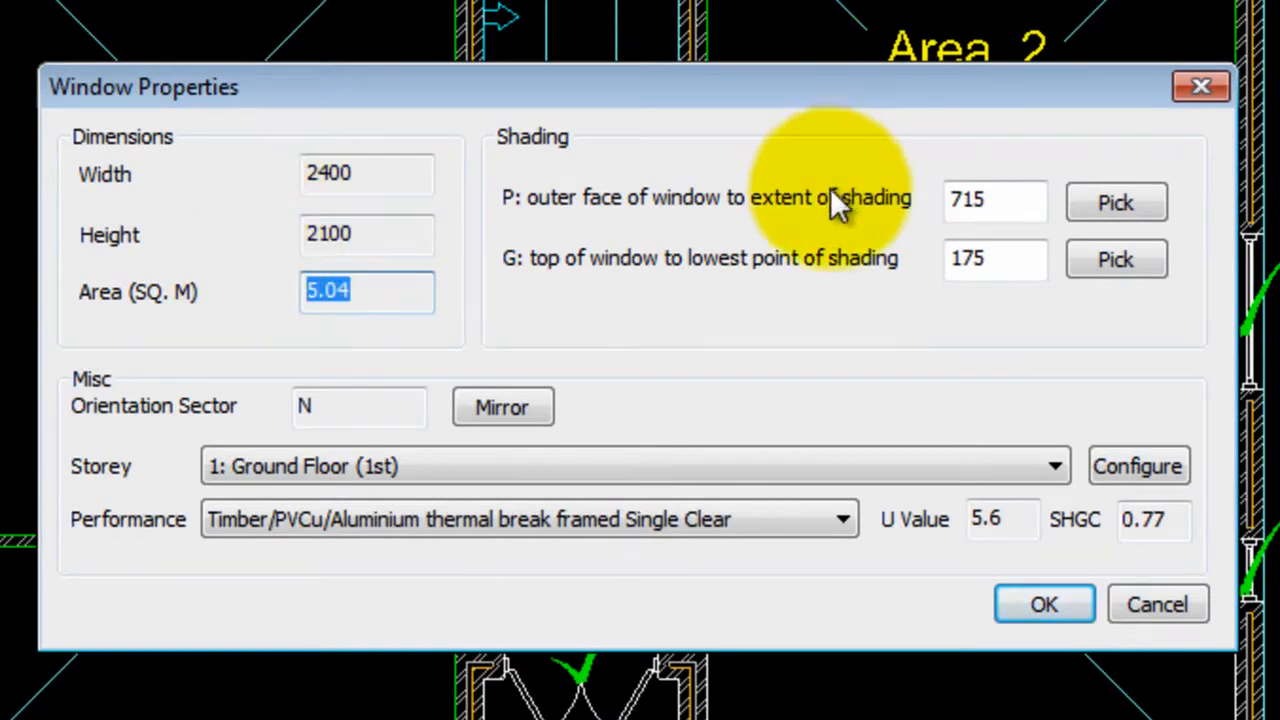
left_click(1015, 200)
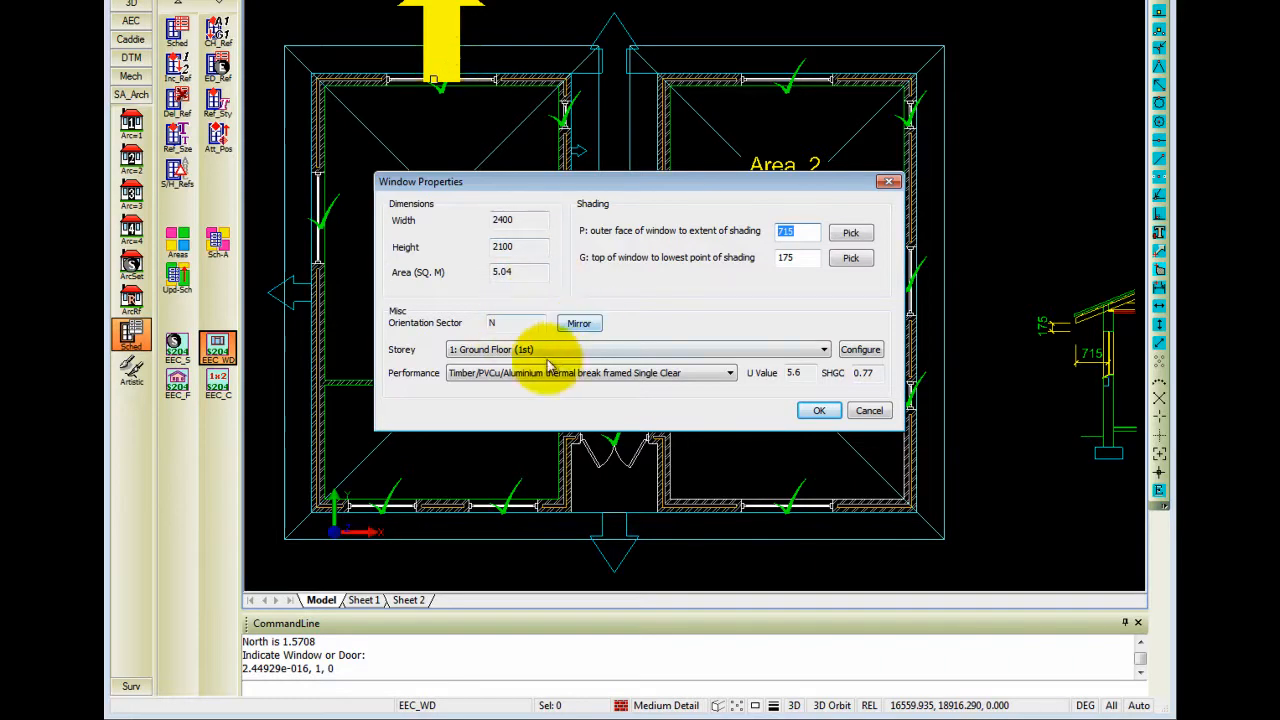
Try mirroring the window's orientation sector and bring it back to N.
left_click(581, 325)
left_click(581, 325)
left_click(581, 325)
left_click(581, 325)
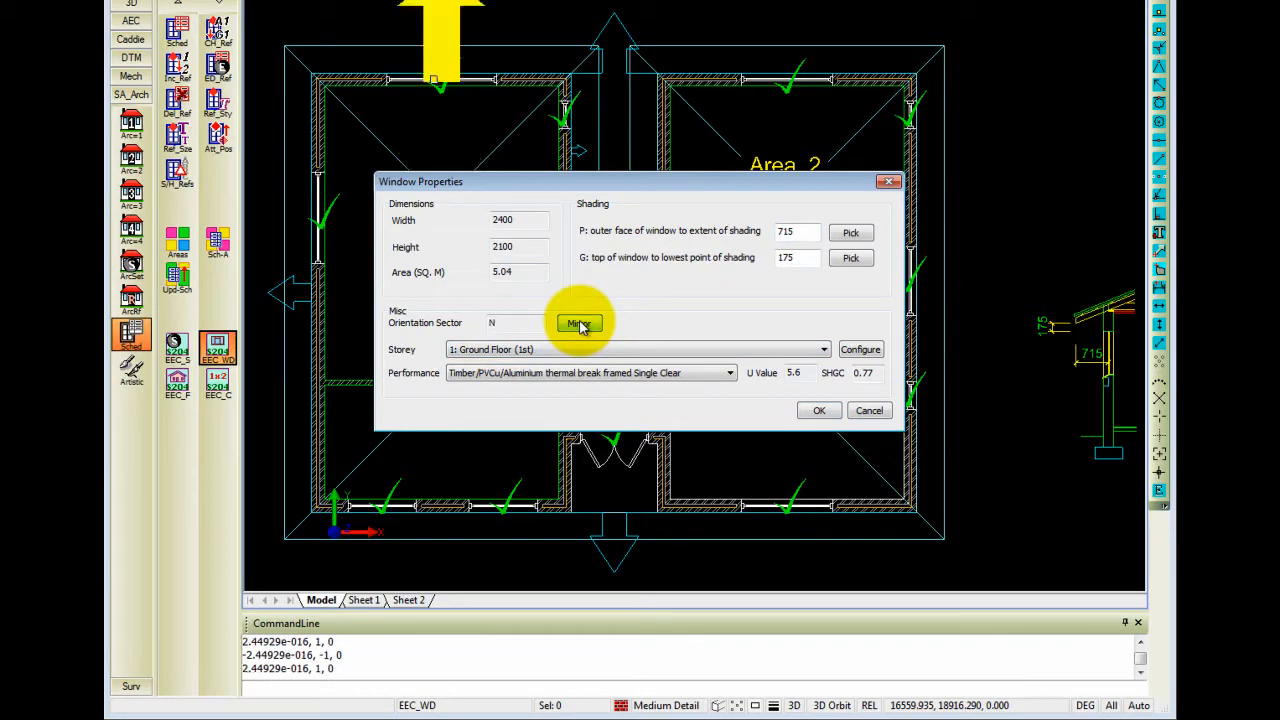
Review the glazing performance options, keep Timber/PVCu/Aluminium thermal break framed Single Clear, and accept the window properties.
left_click(516, 351)
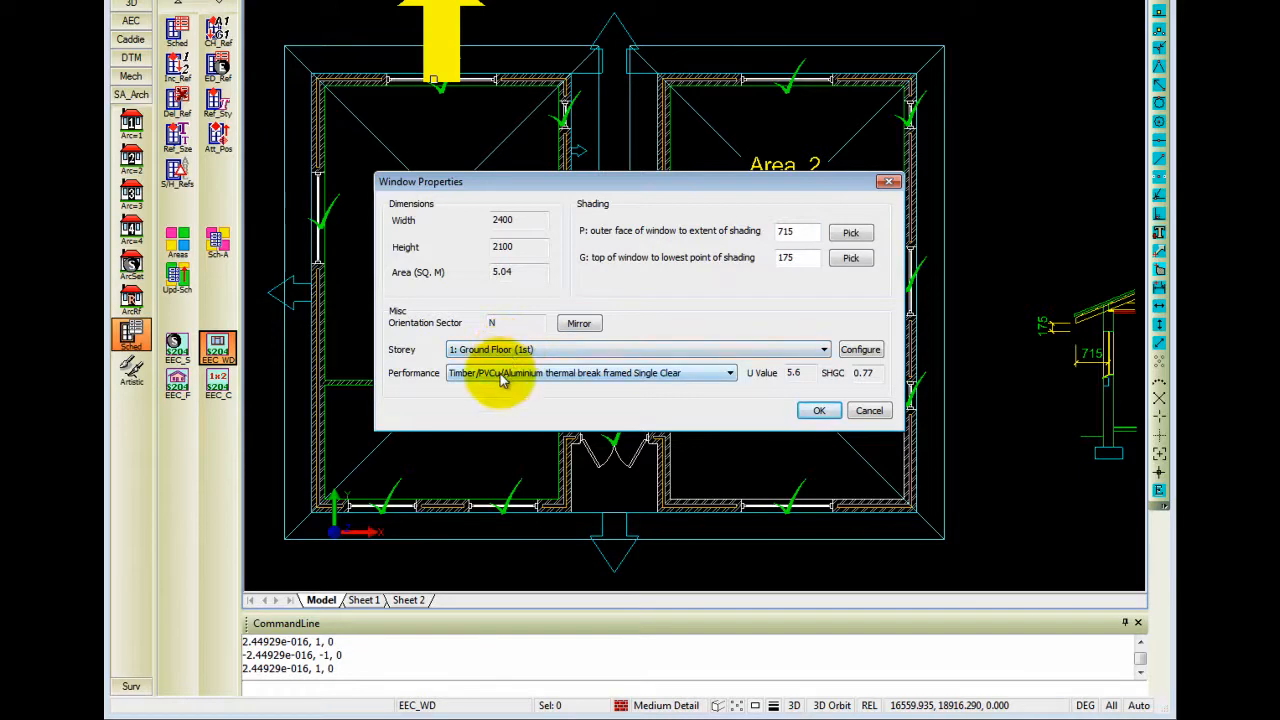
left_click(503, 376)
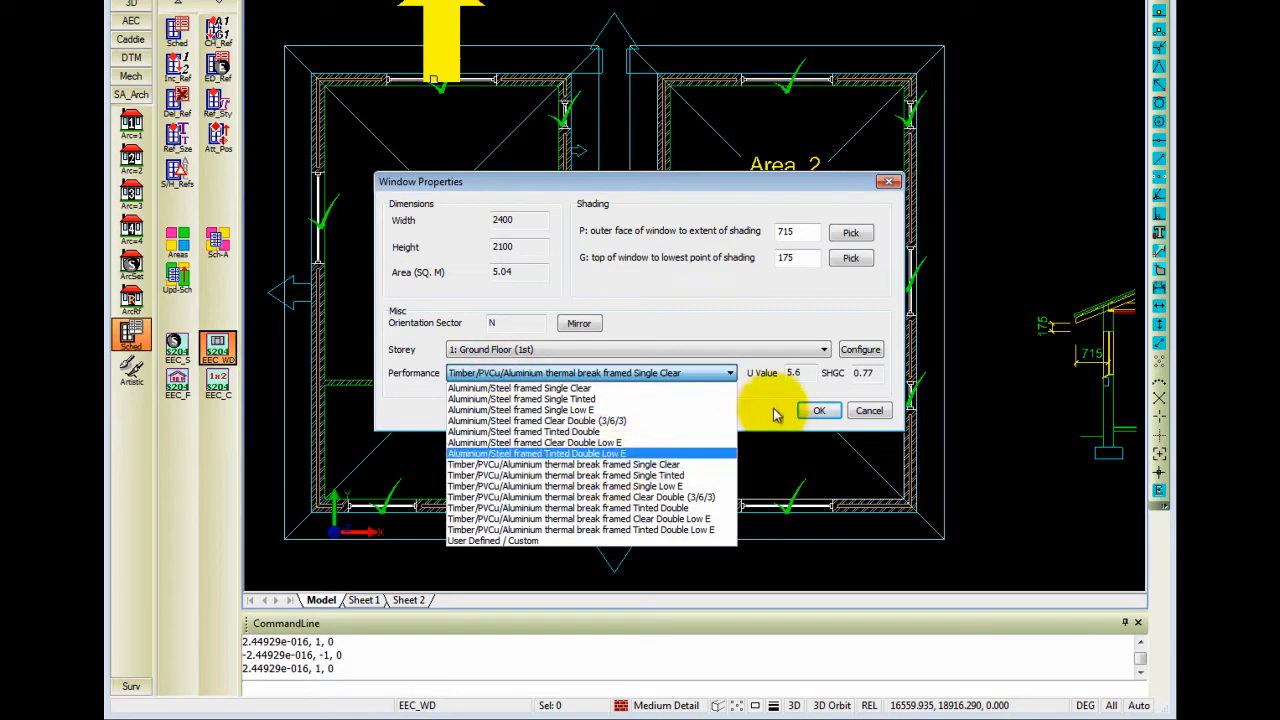
left_click(730, 374)
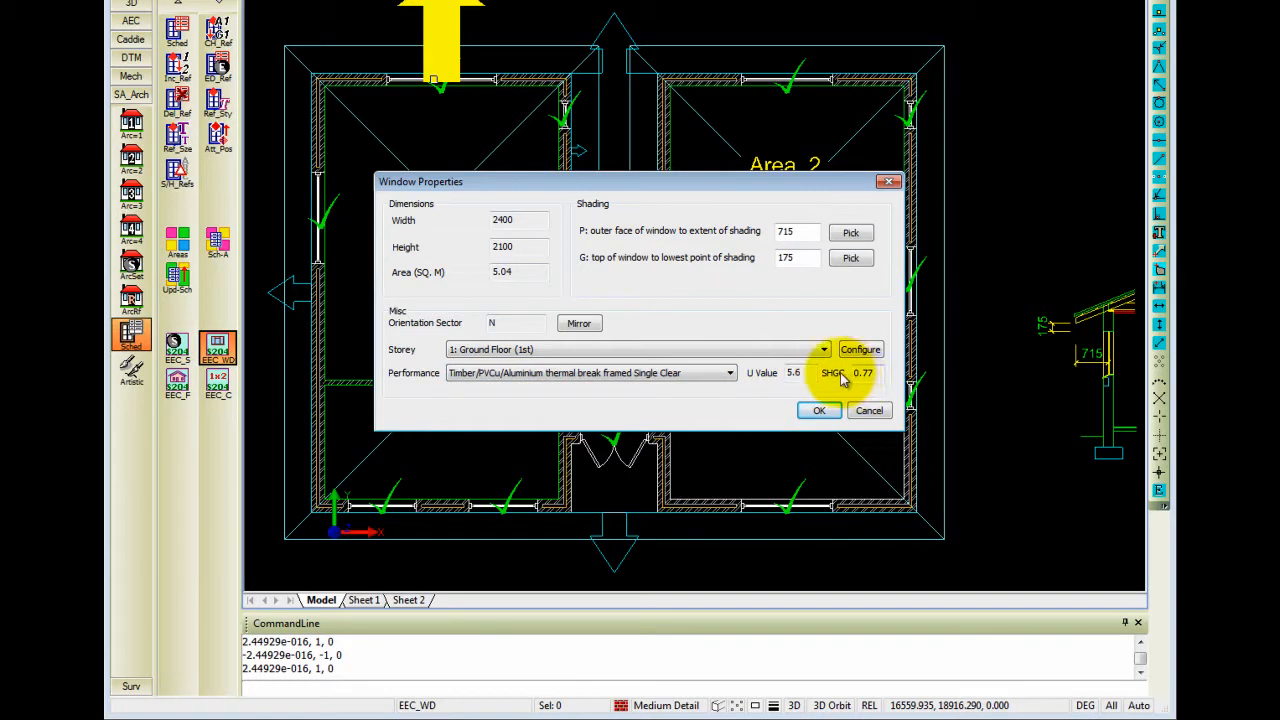
left_click(720, 375)
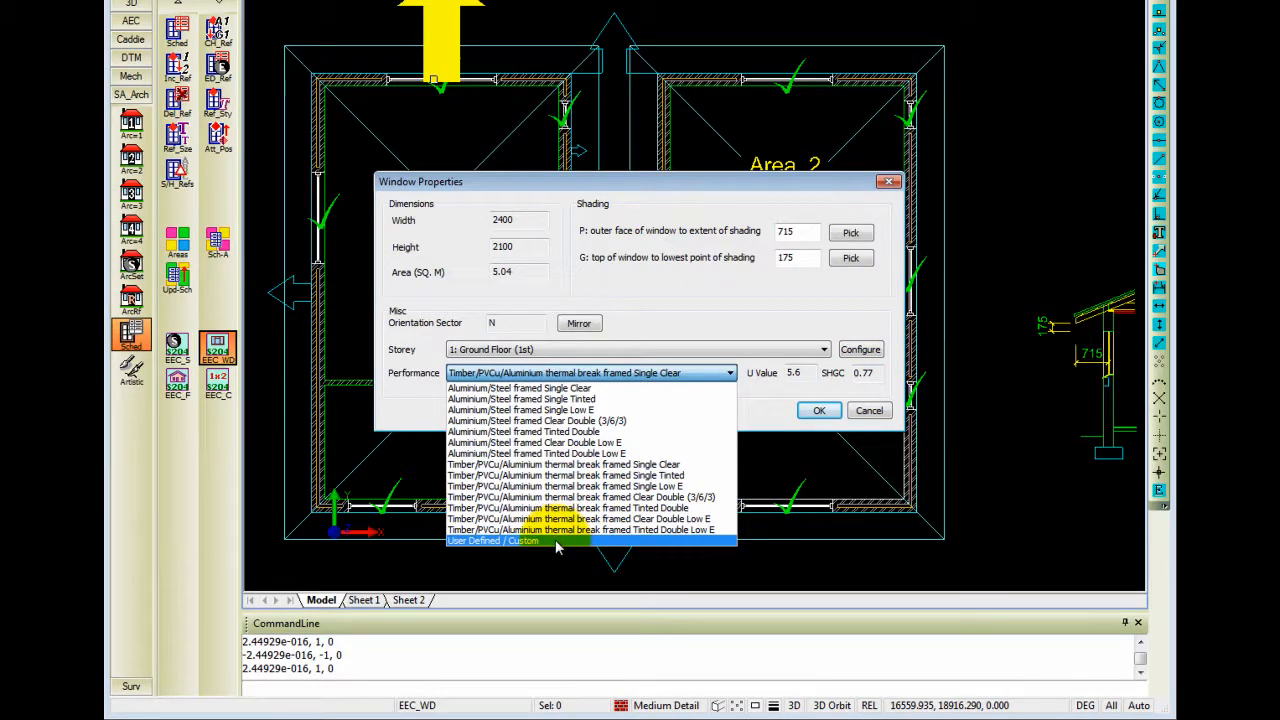
left_click(770, 398)
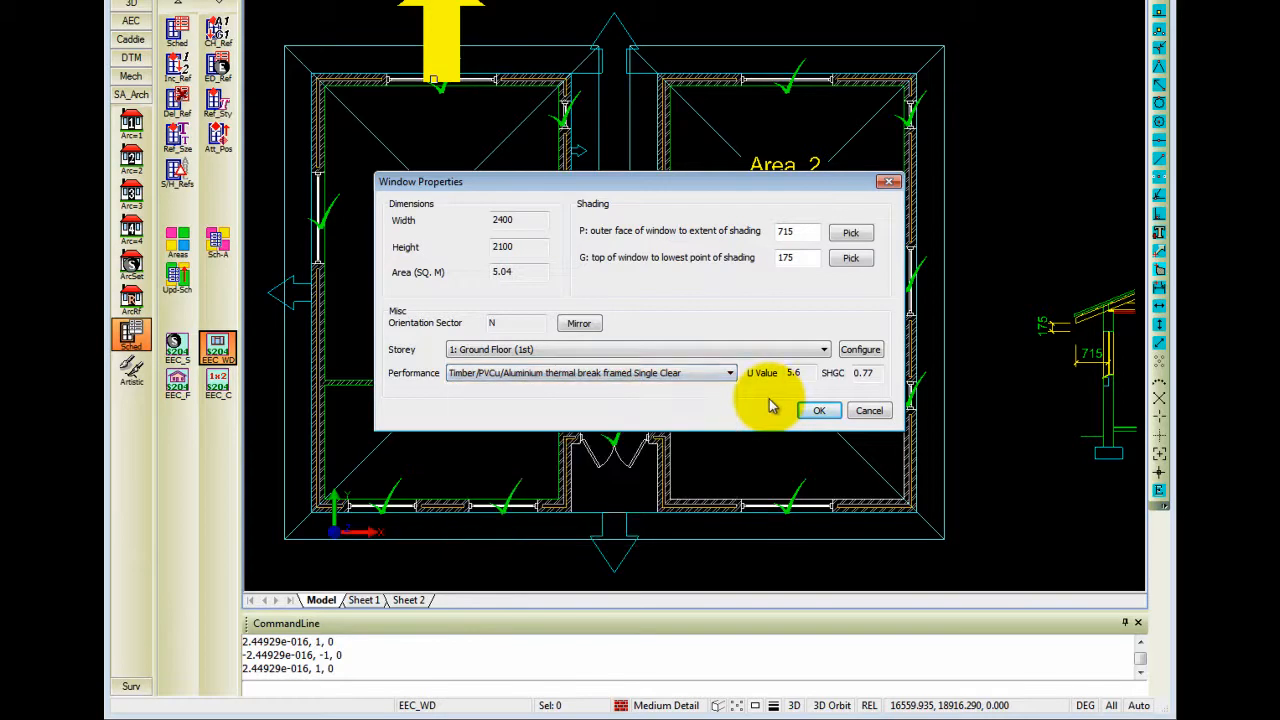
left_click(817, 412)
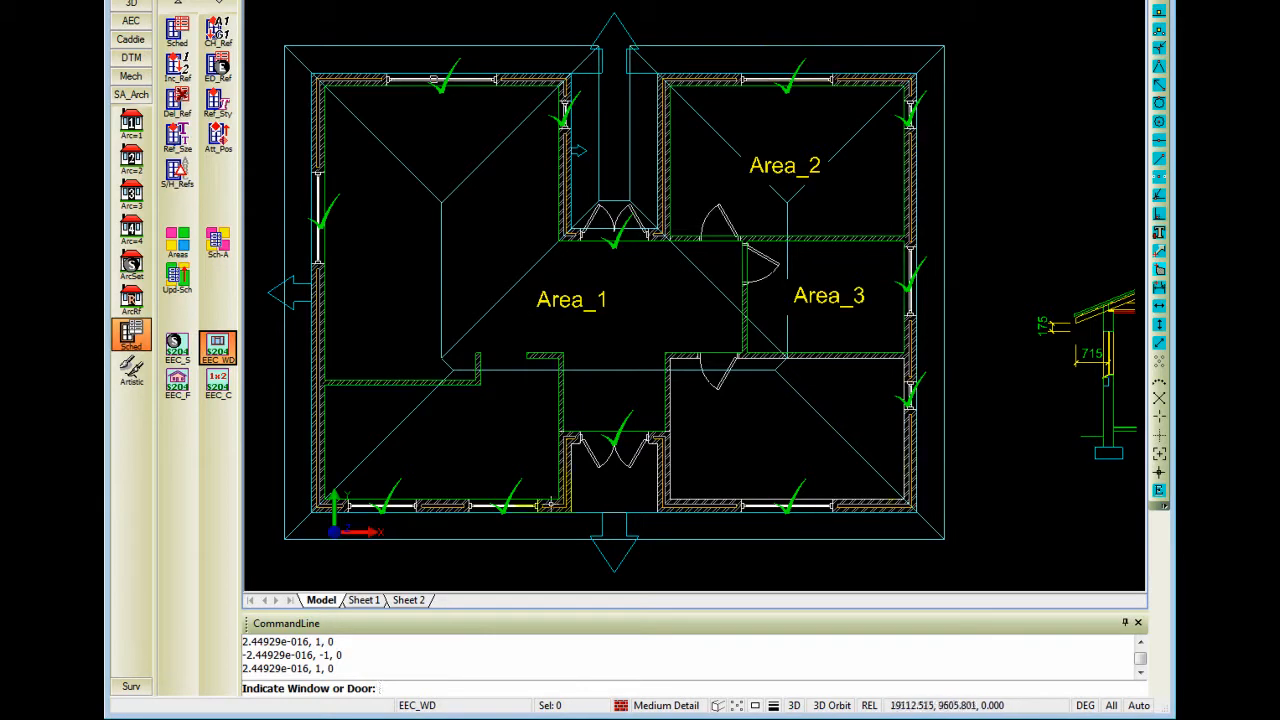
Add a Ground Floor facade with height 2550 along the full east outer wall, with its outside direction facing east.
left_click(186, 390)
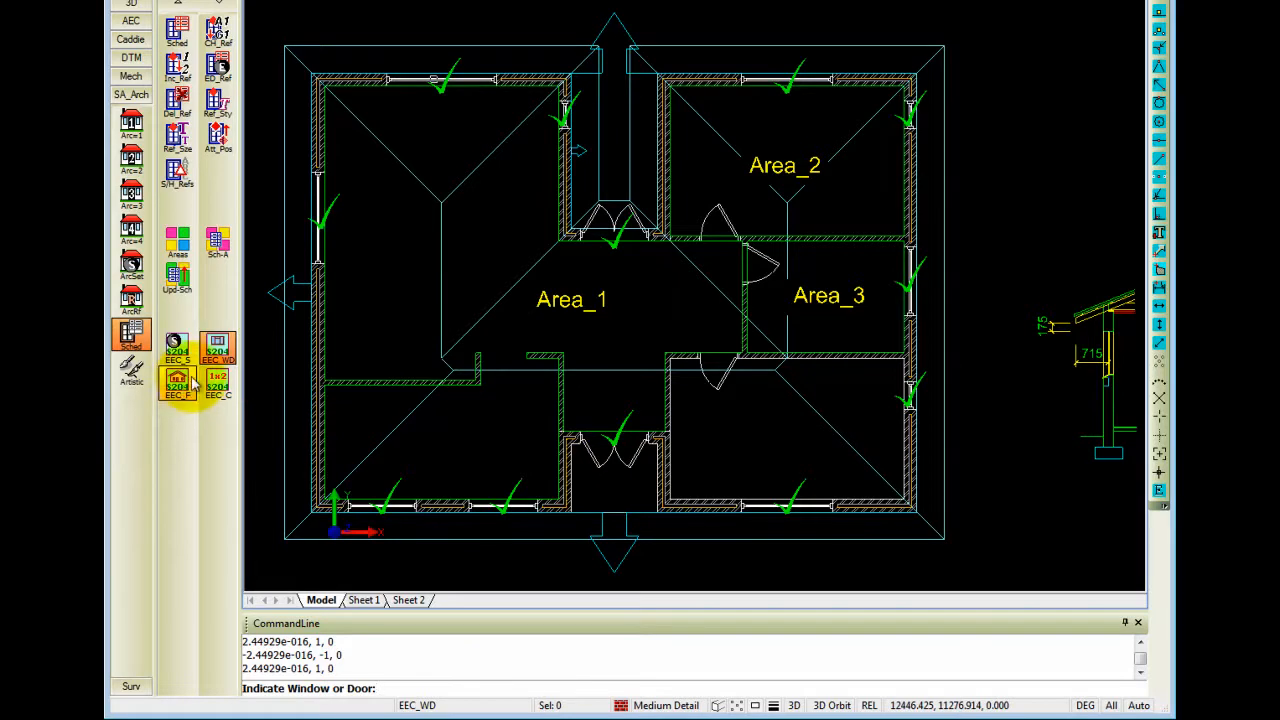
left_click(196, 385)
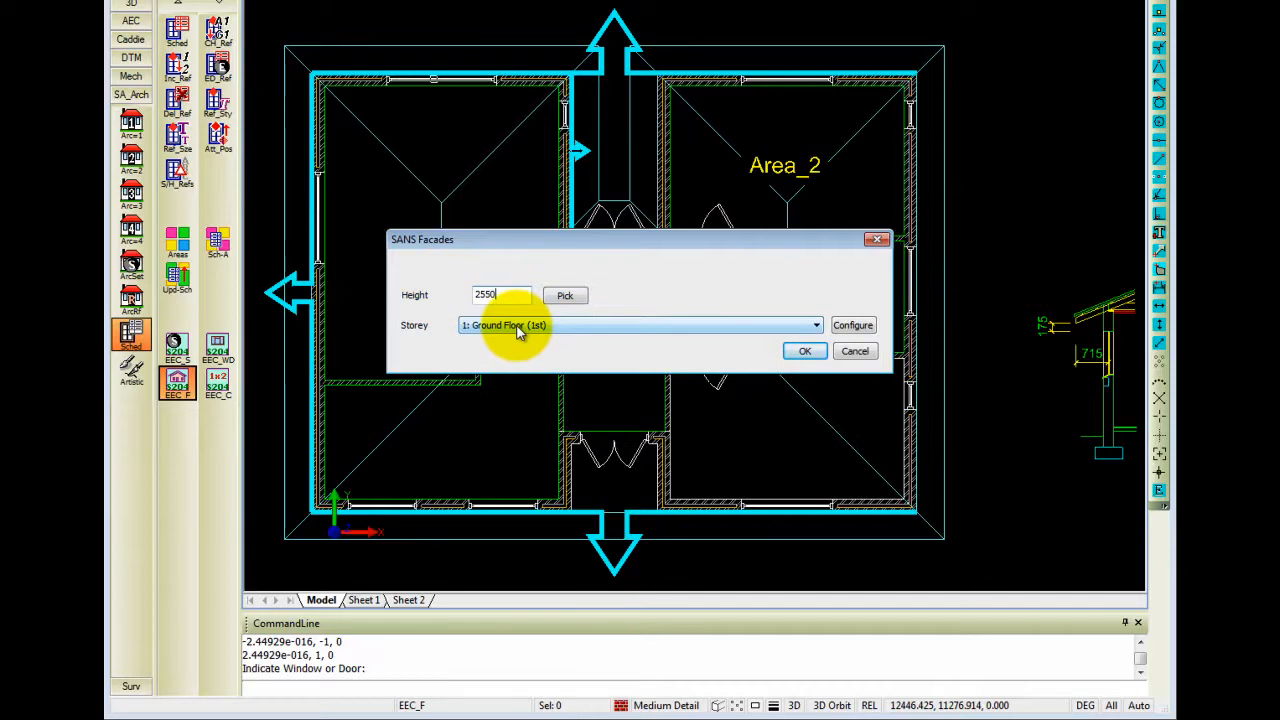
left_click(803, 352)
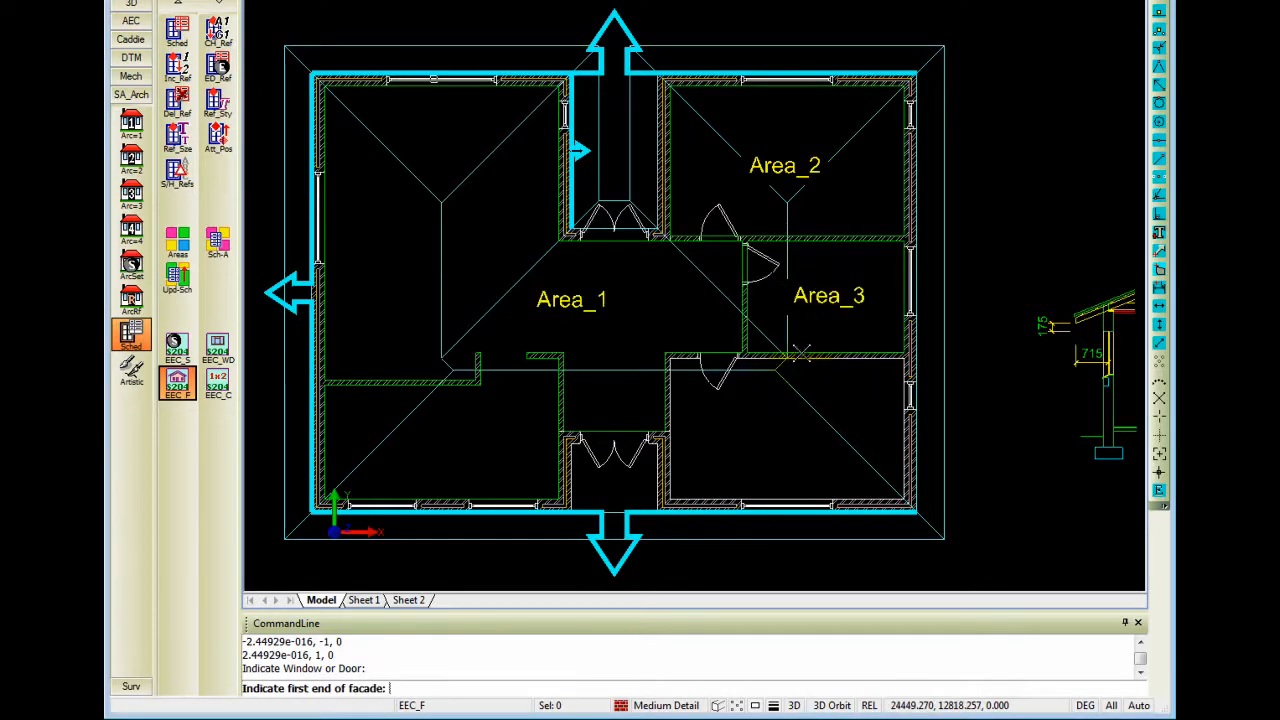
left_click(913, 511)
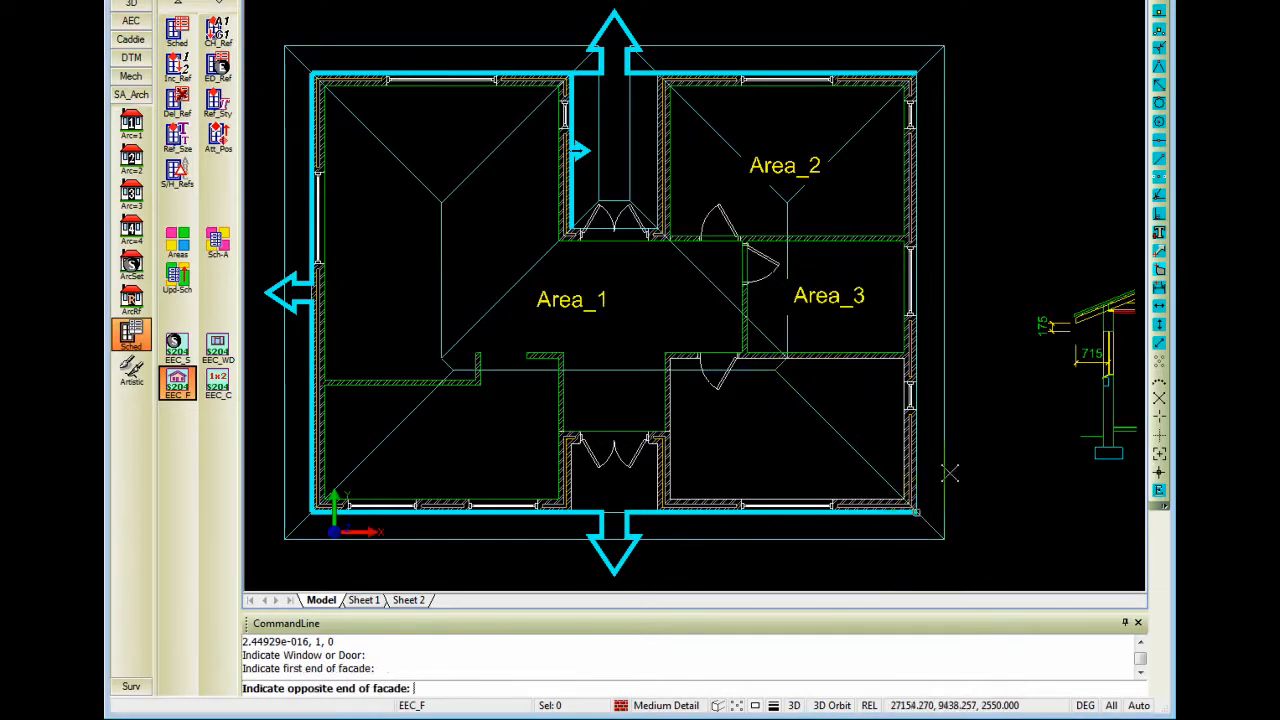
left_click(917, 74)
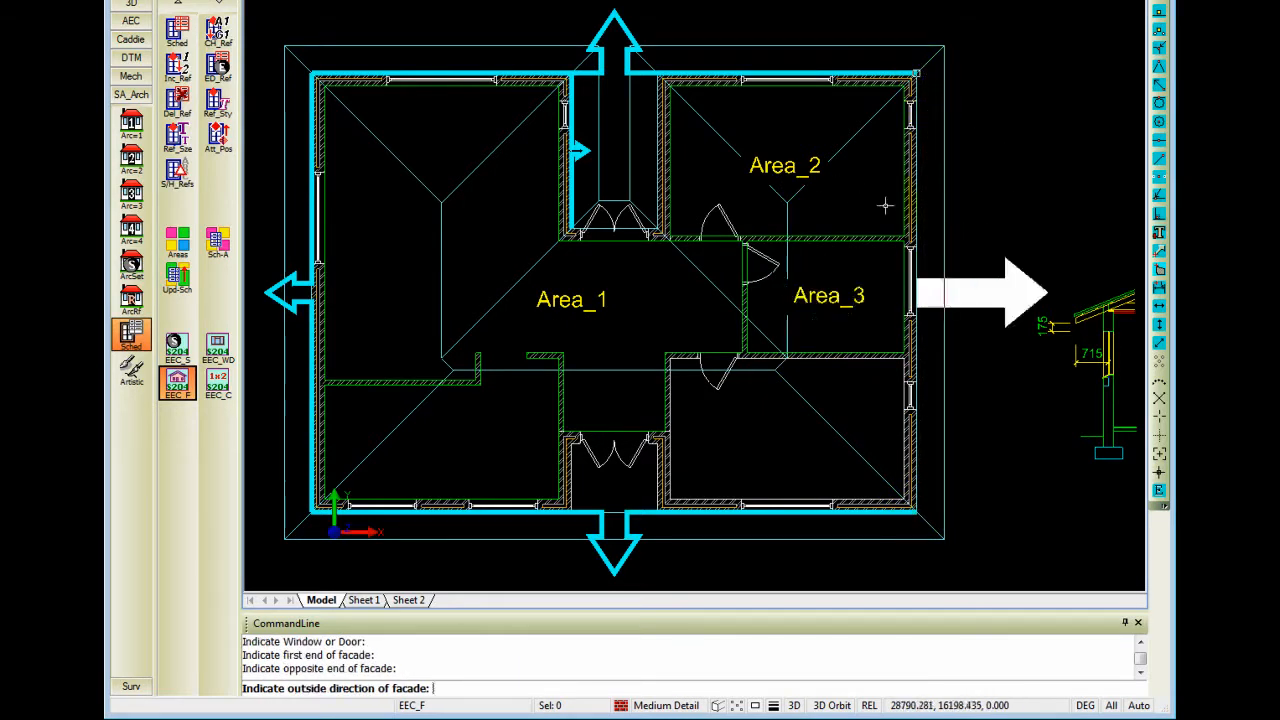
left_click(1006, 197)
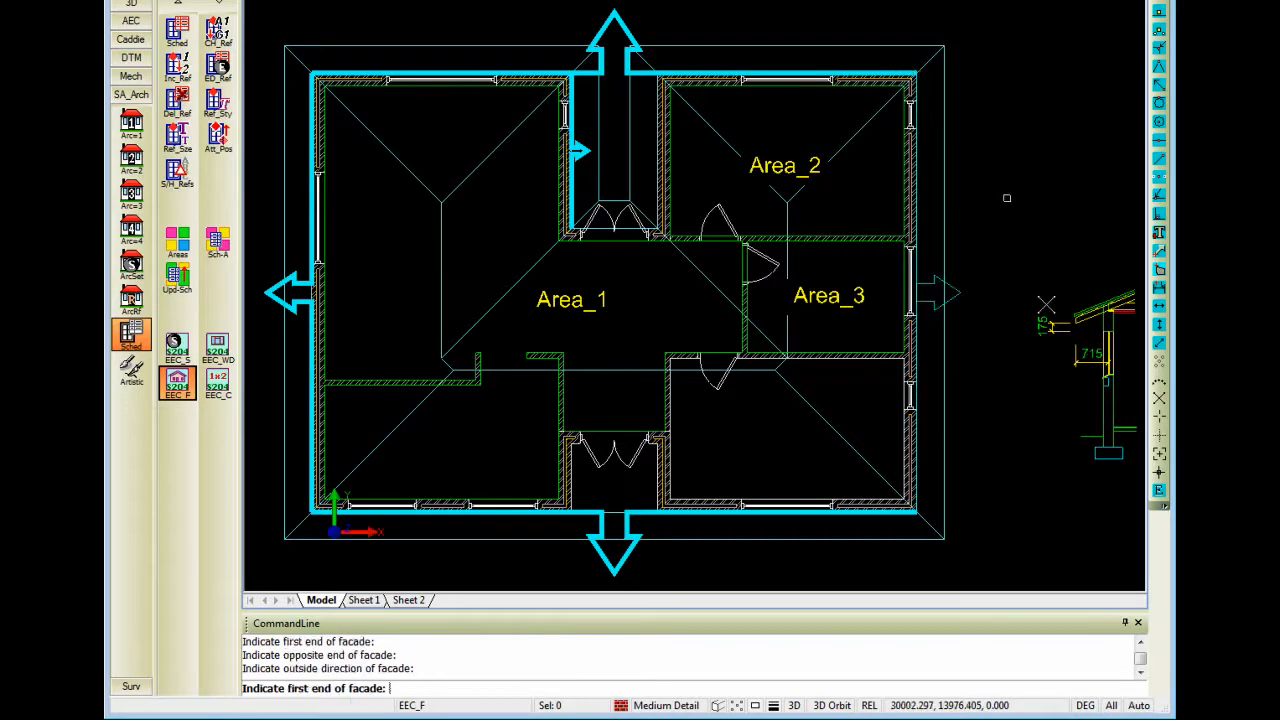
Outline a new area through the four inner wall corners of the unlabelled room directly south of Area_3.
middle_click_drag(820, 286, 857, 286)
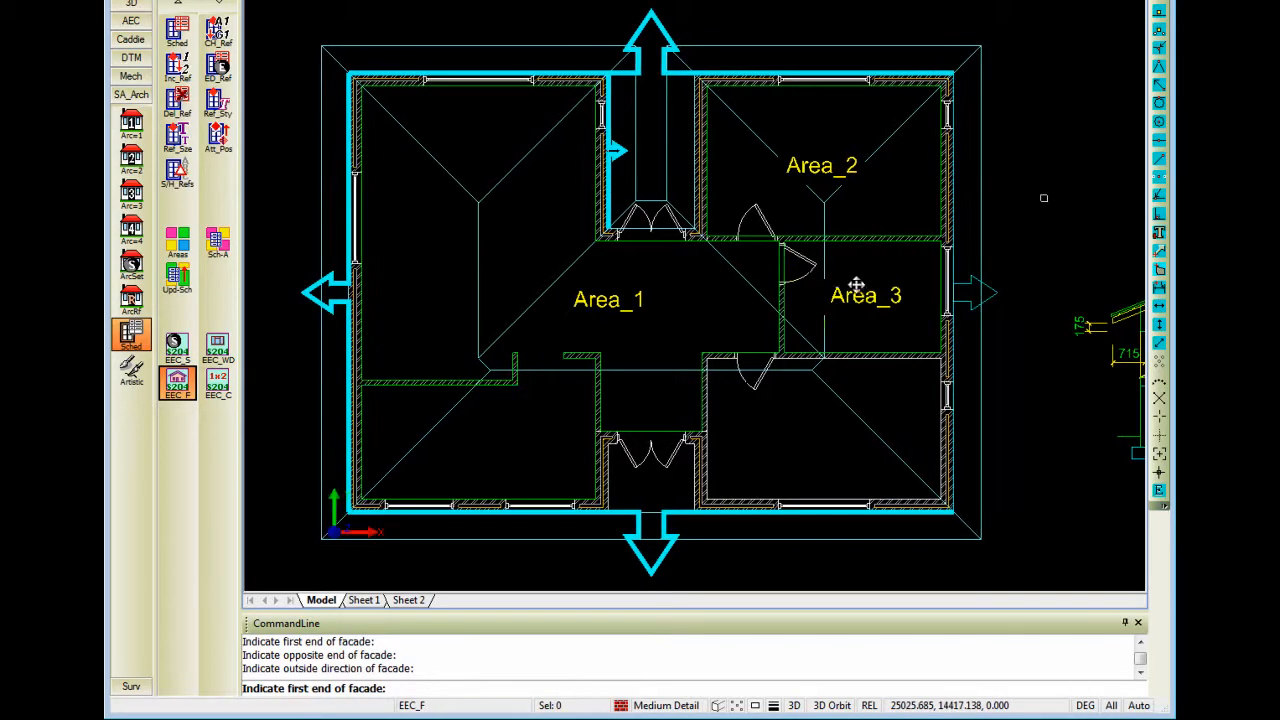
left_click(177, 246)
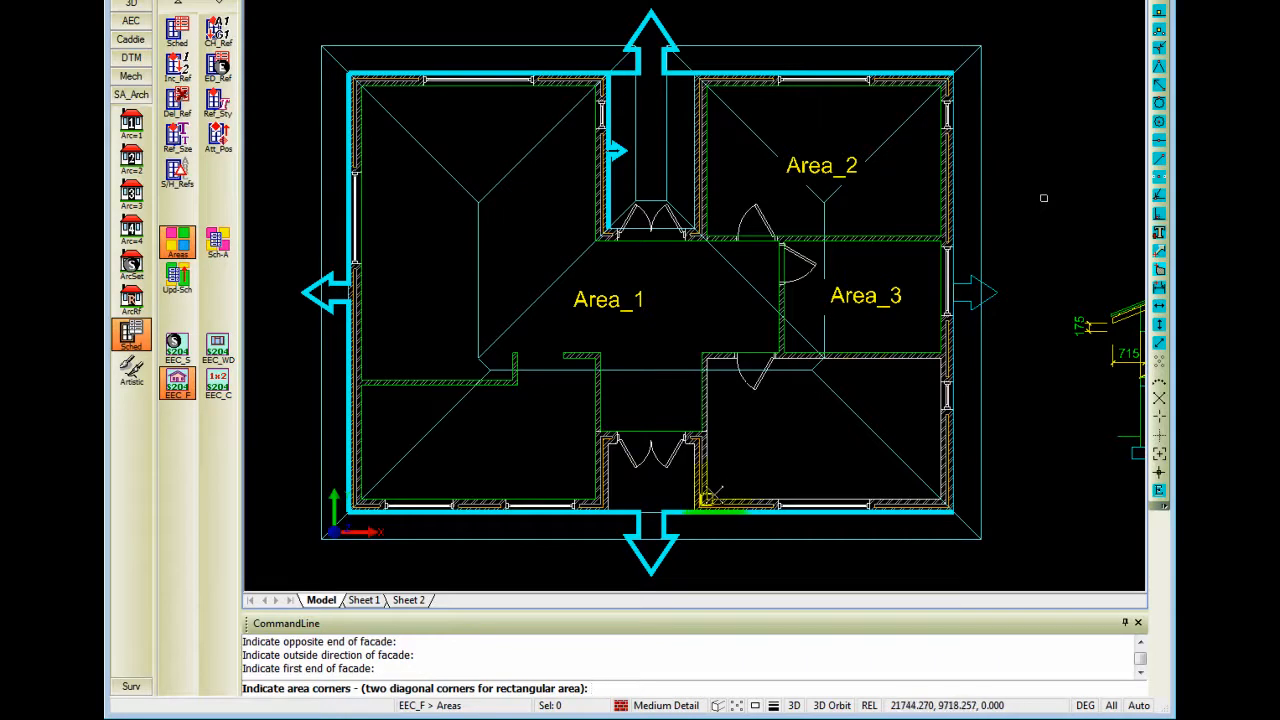
left_click(706, 499)
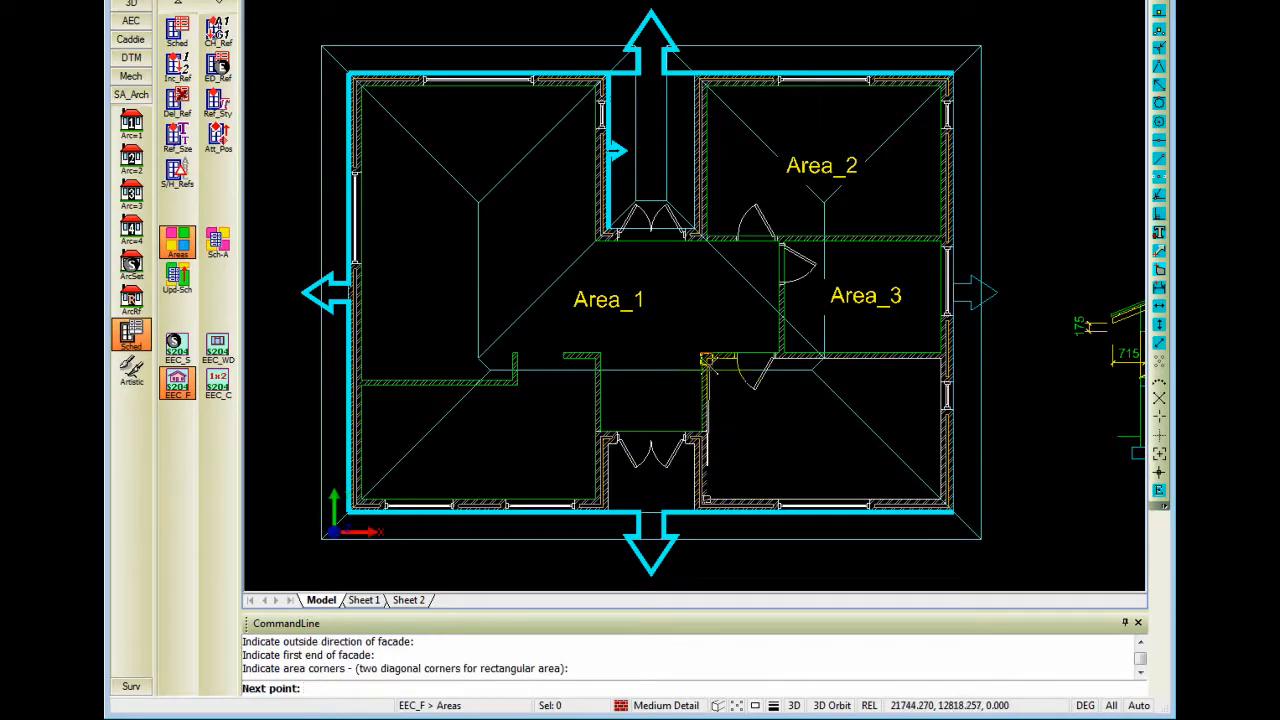
left_click(706, 358)
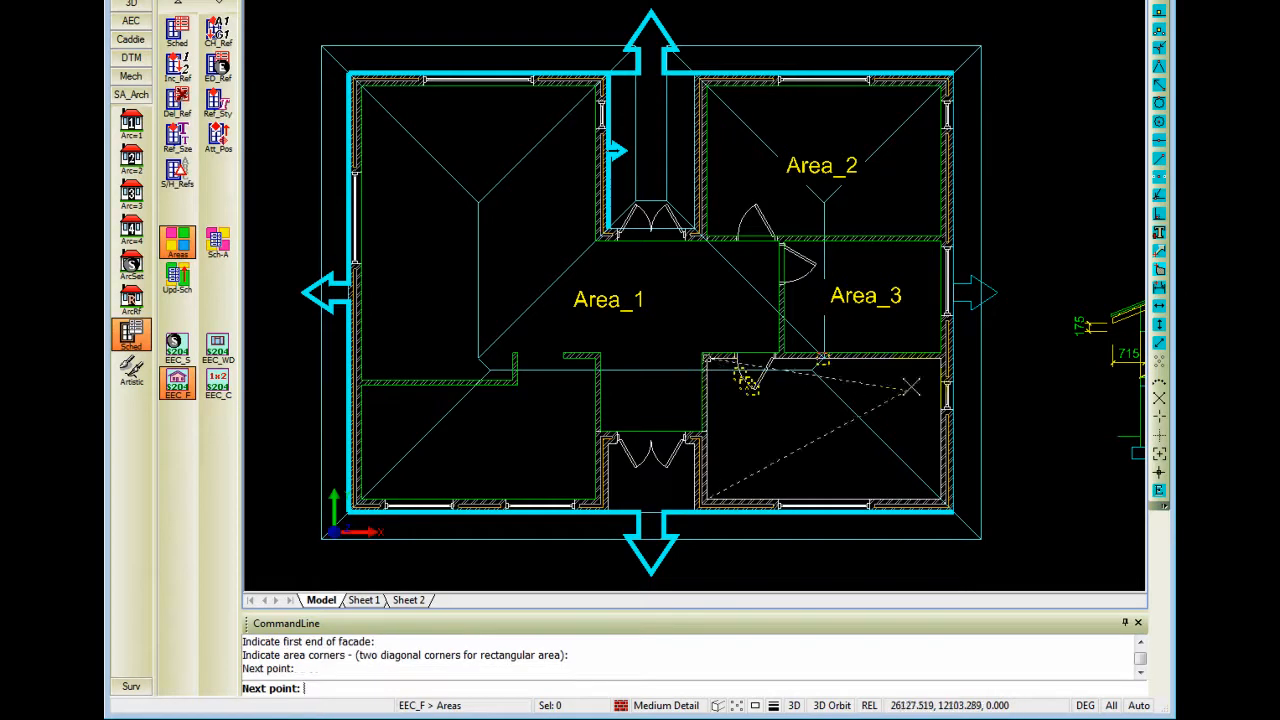
left_click(941, 357)
left_click(941, 499)
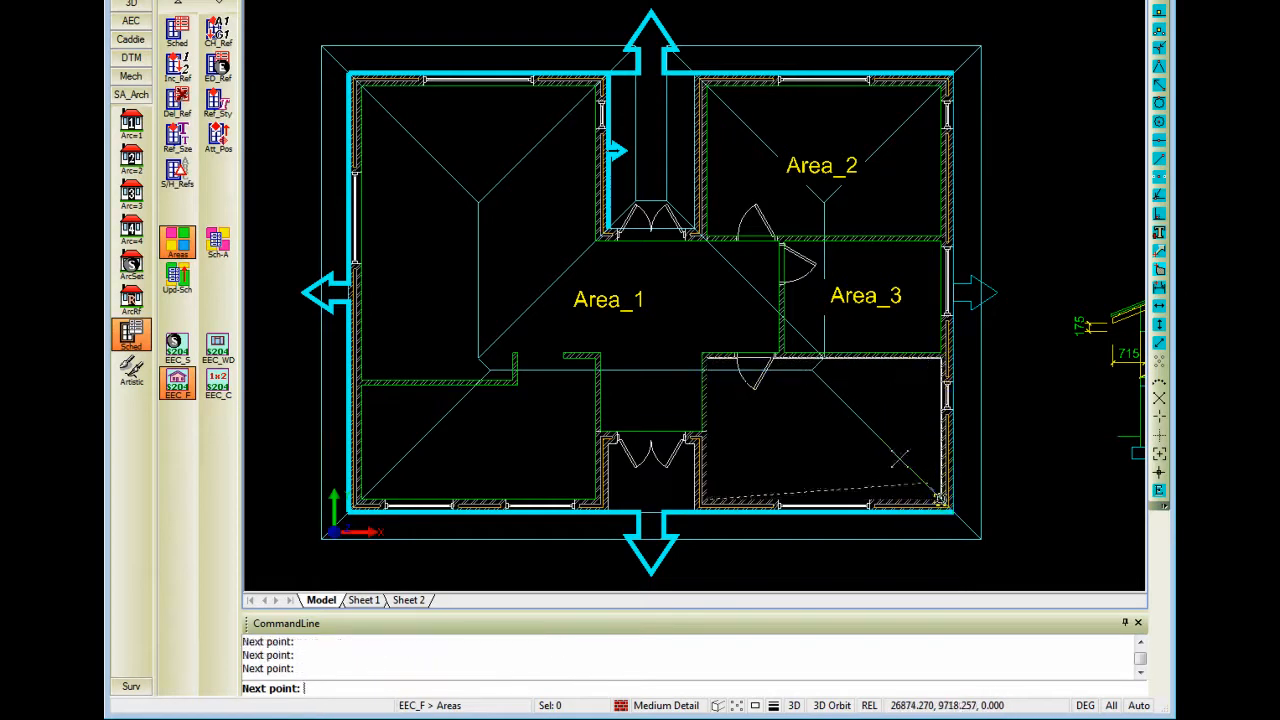
right_click(826, 410)
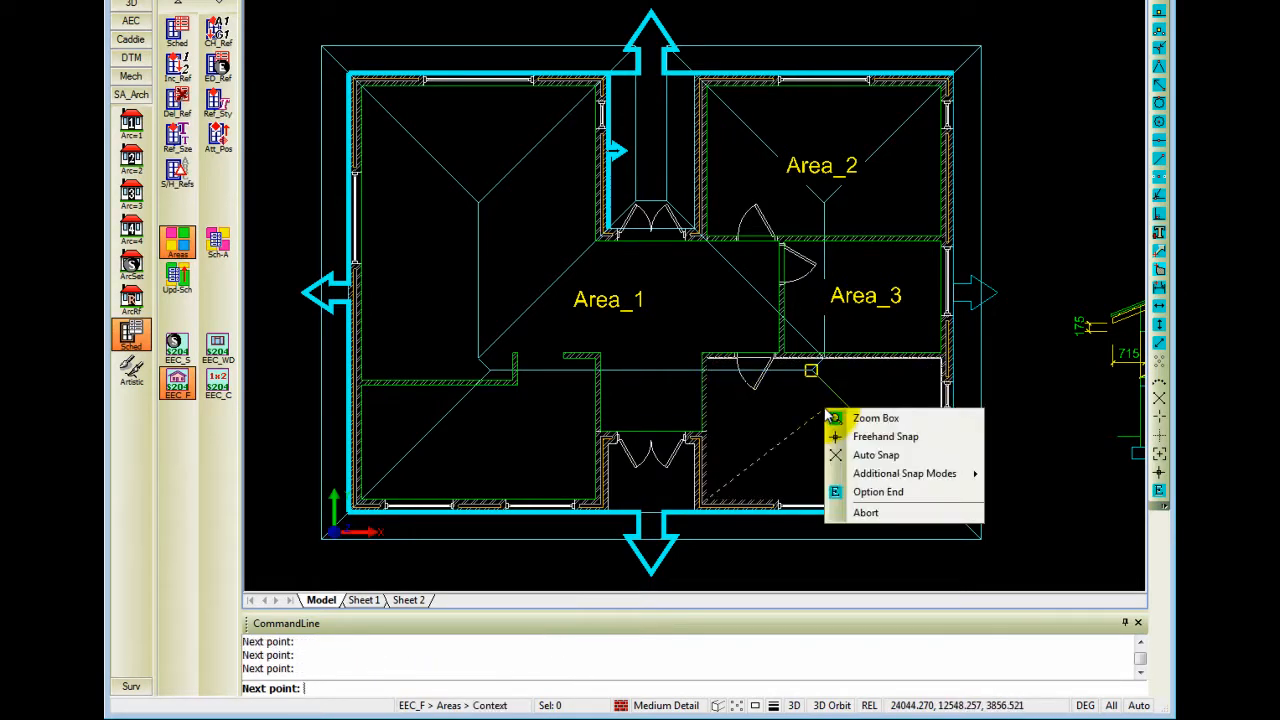
left_click(882, 492)
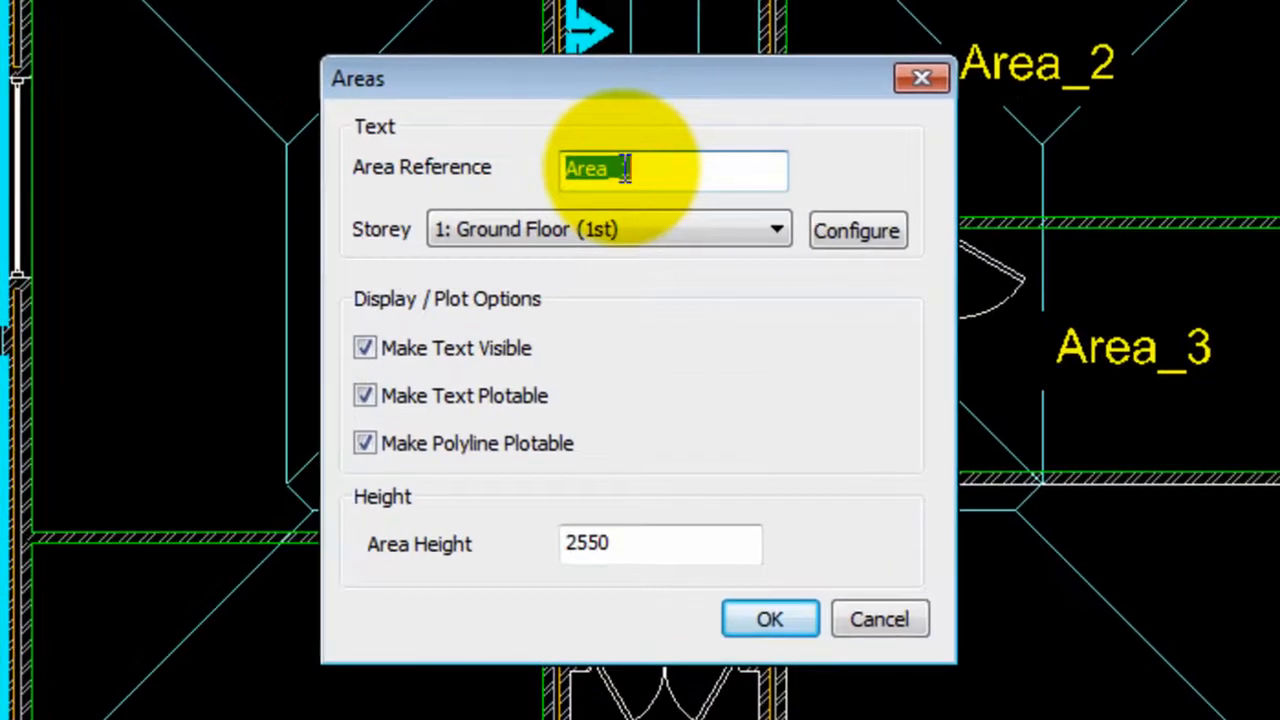
Accept the new area with reference Area_4, storey 1: Ground Floor (1st) and height 2550, and end area creation.
left_click_drag(628, 202, 723, 211)
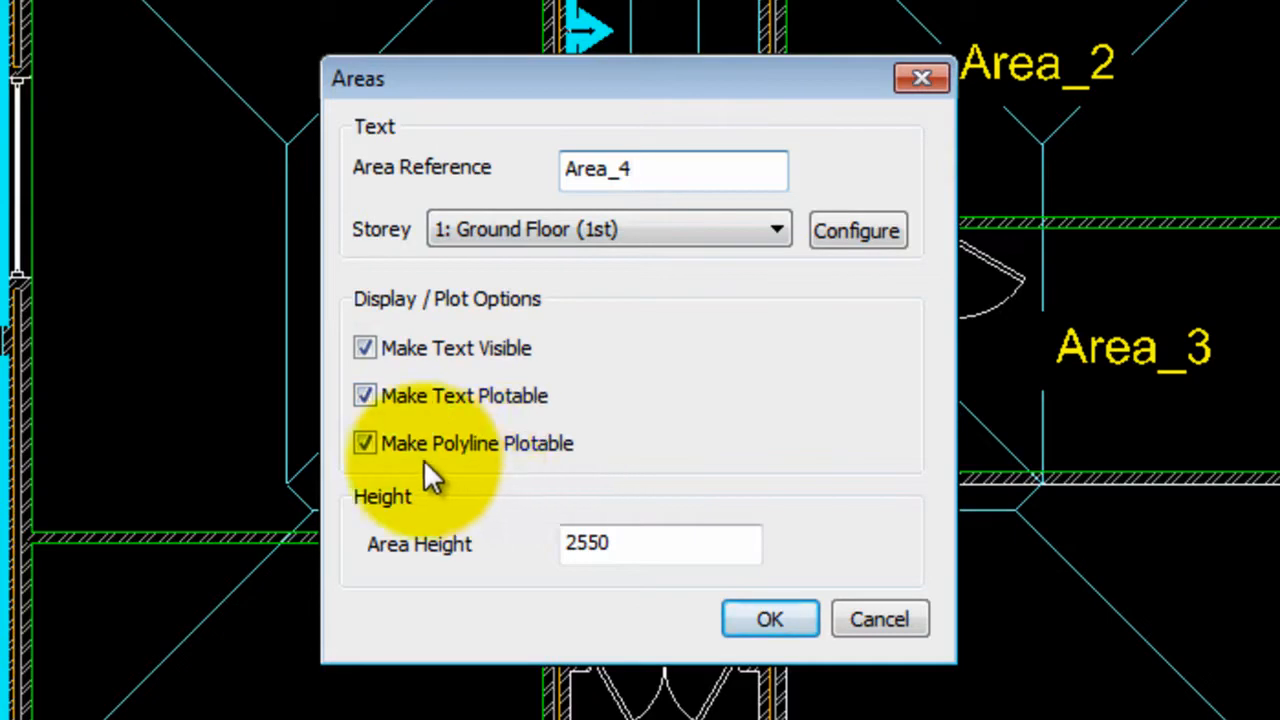
left_click_drag(654, 551, 534, 543)
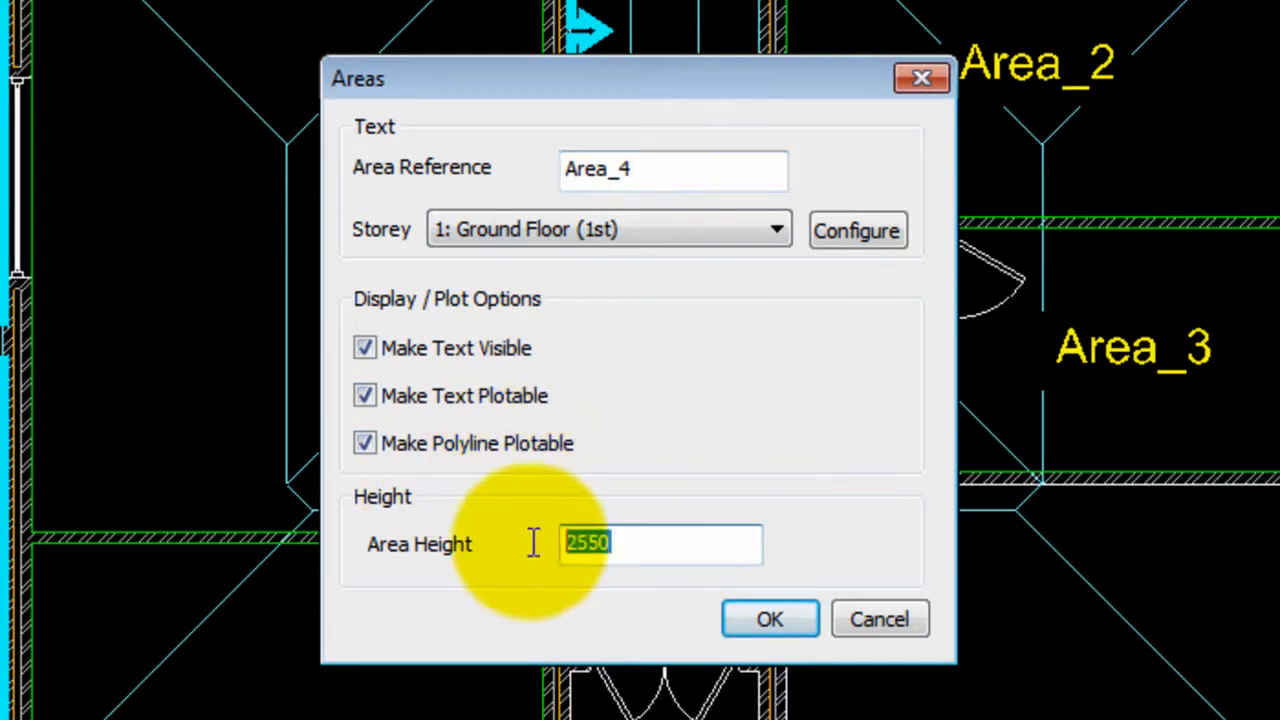
left_click(762, 615)
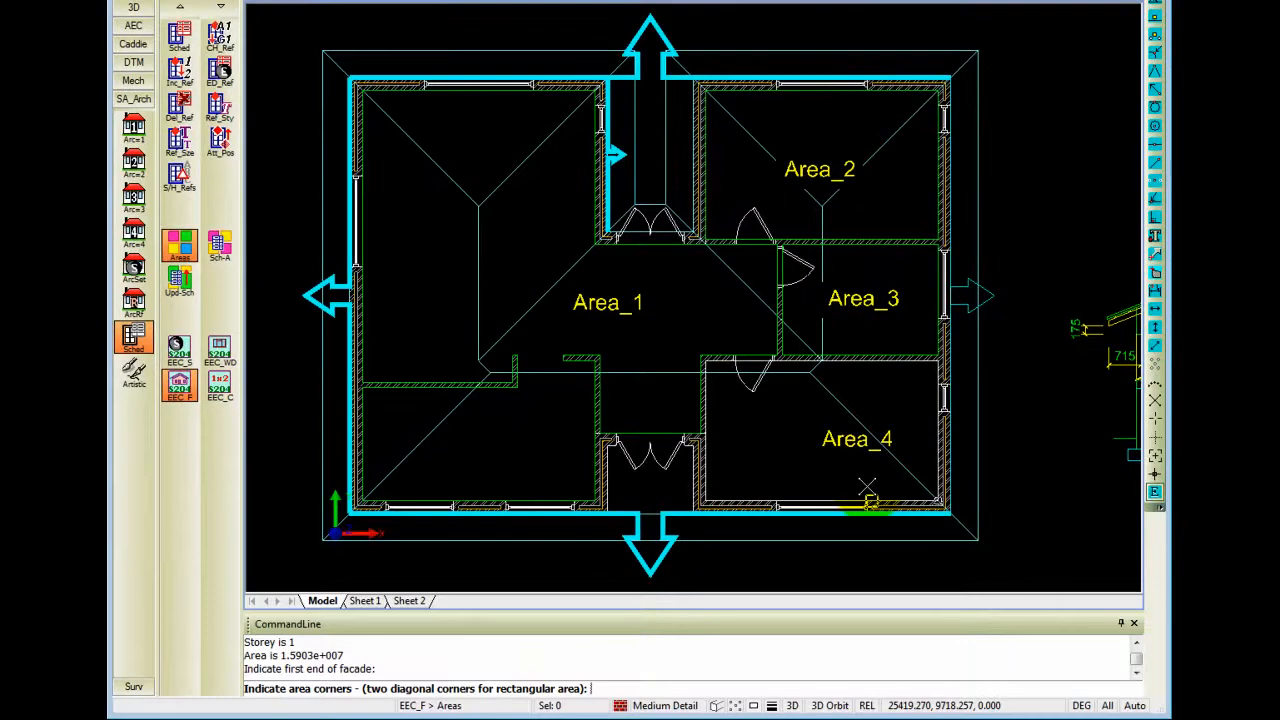
middle_click_drag(861, 453, 854, 453)
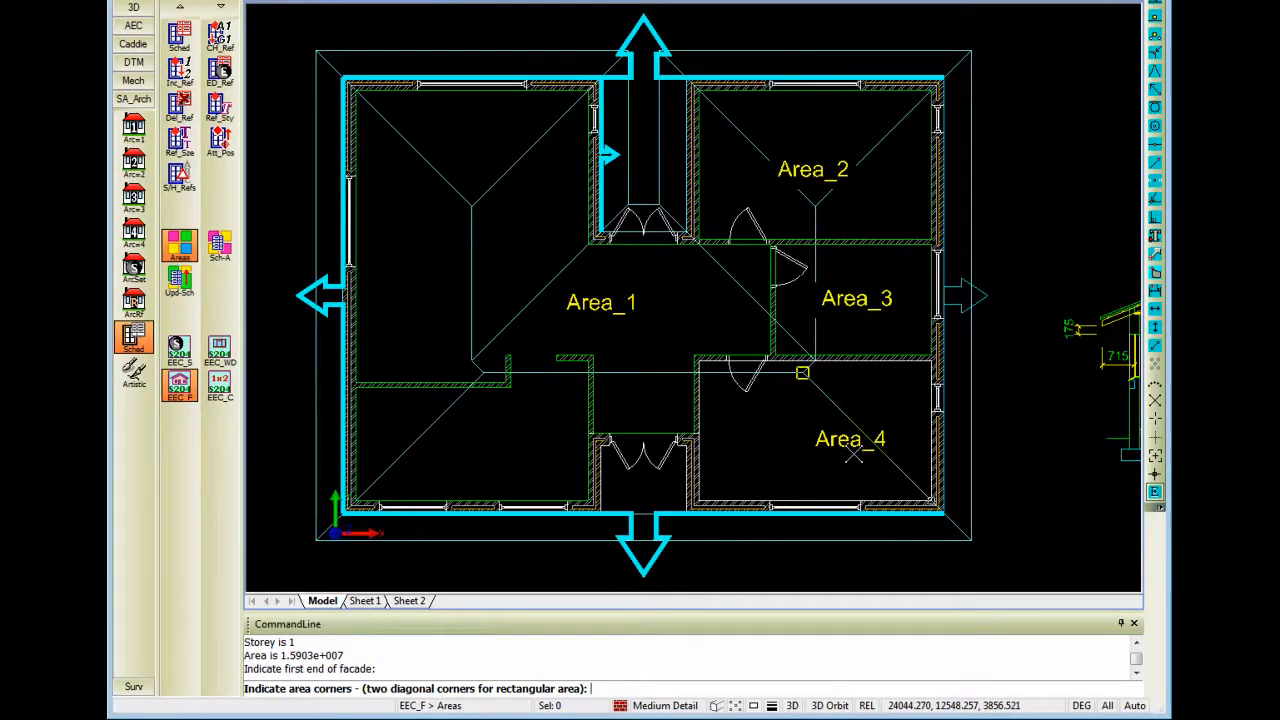
key("Escape")
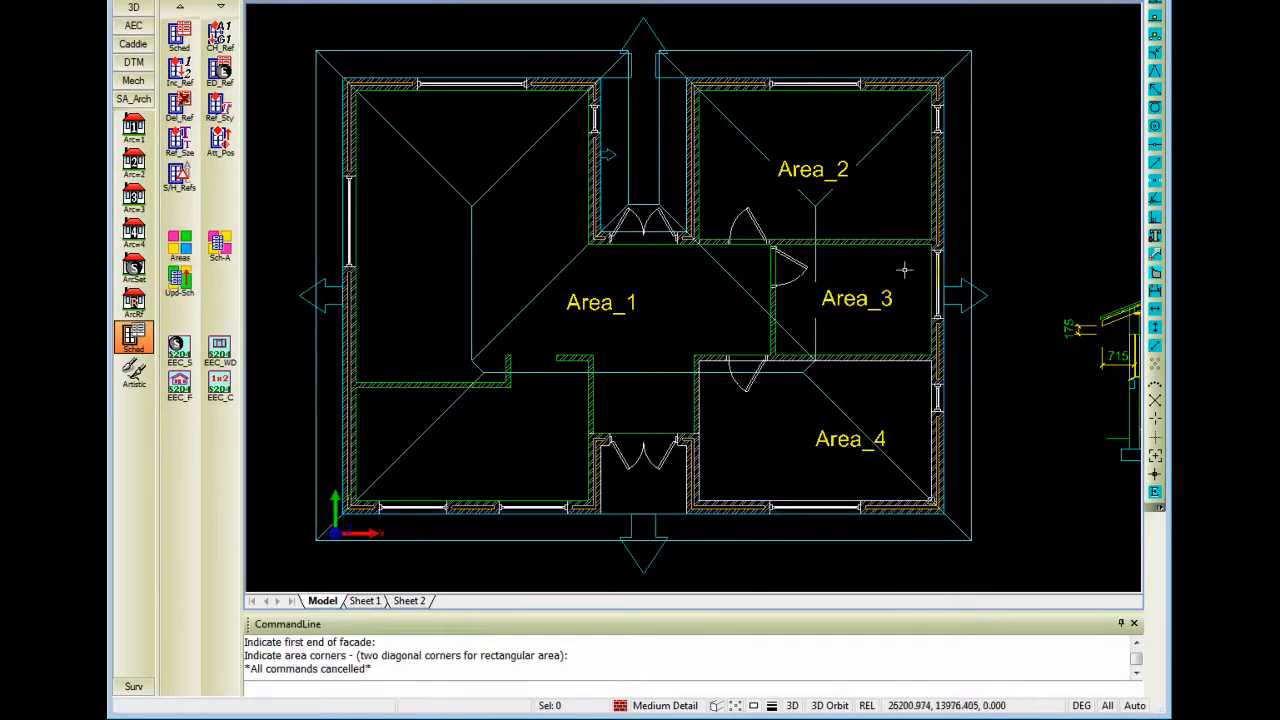
Run the SANS 204 energy efficiency calculation for Storey 1, confirming the element counts and choosing a text file as report output.
middle_click_drag(762, 301, 732, 302)
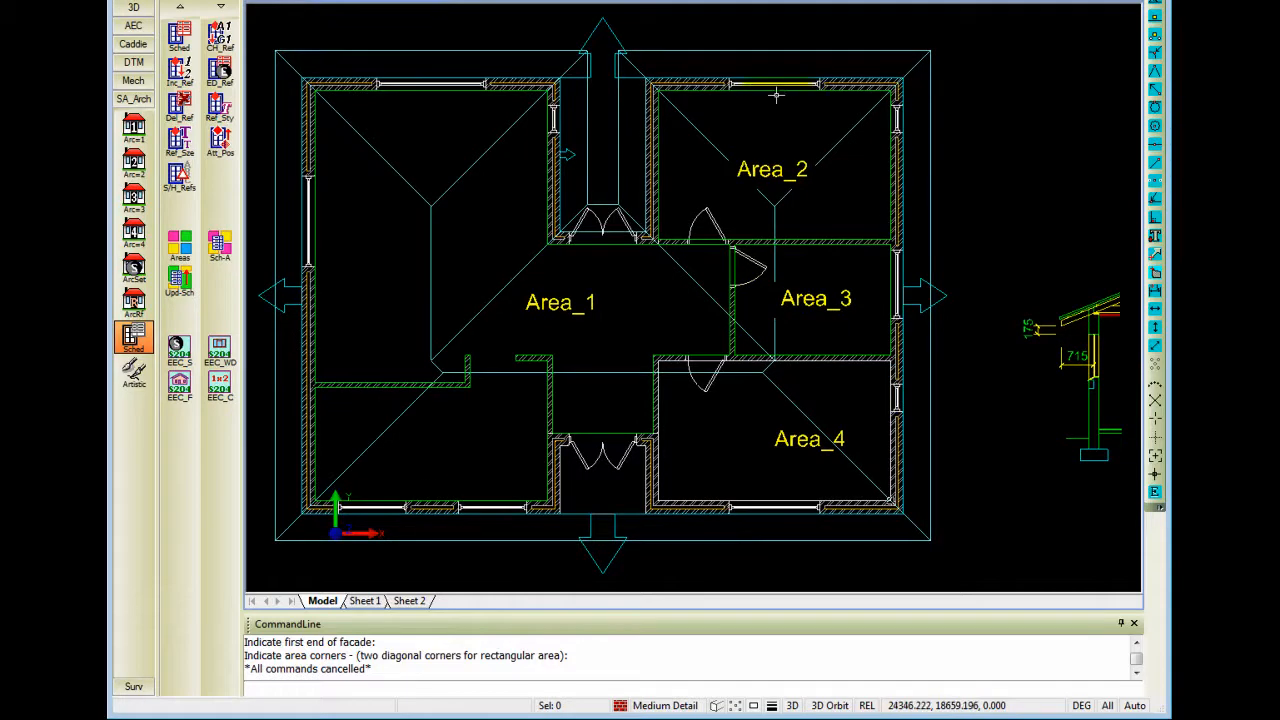
left_click(229, 397)
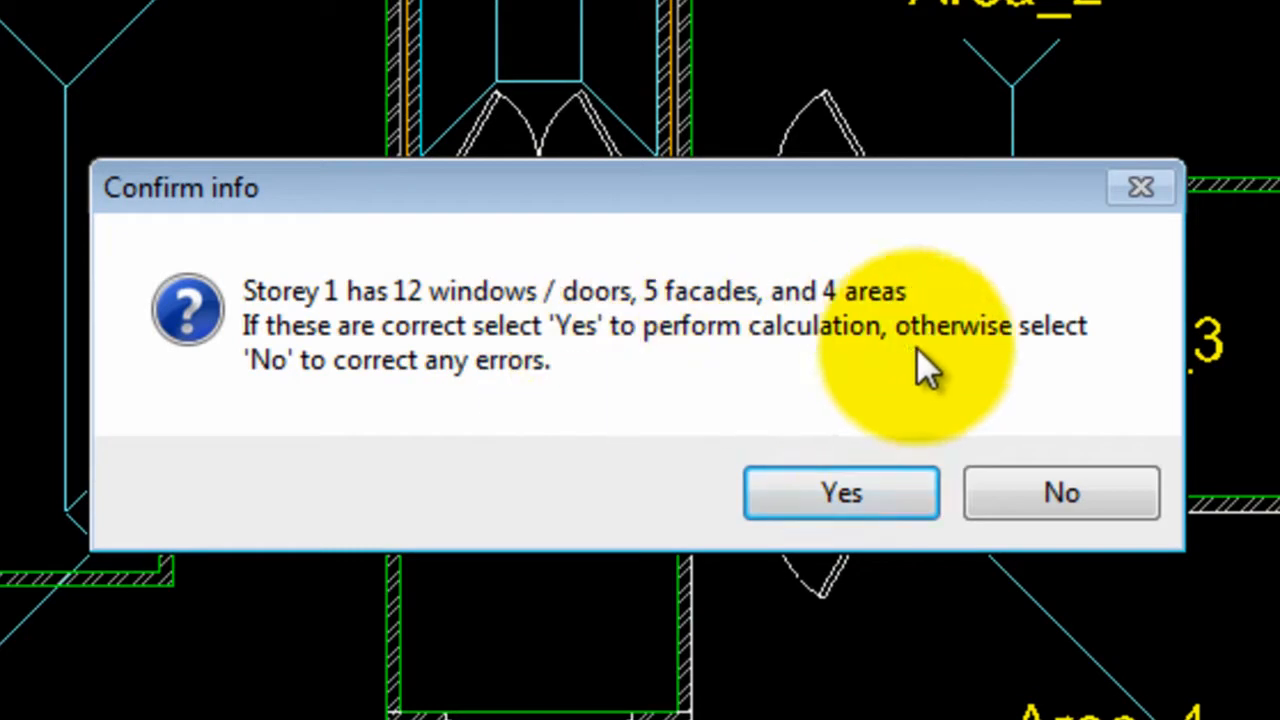
left_click(847, 489)
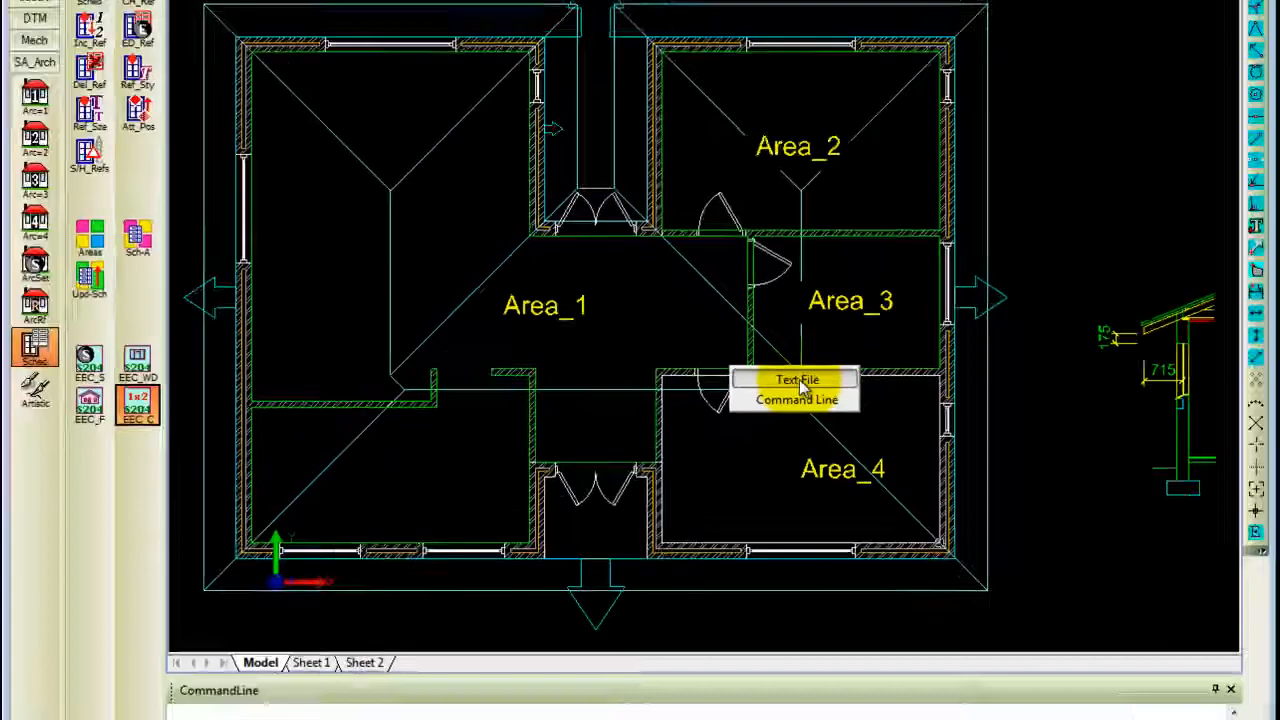
left_click(1008, 521)
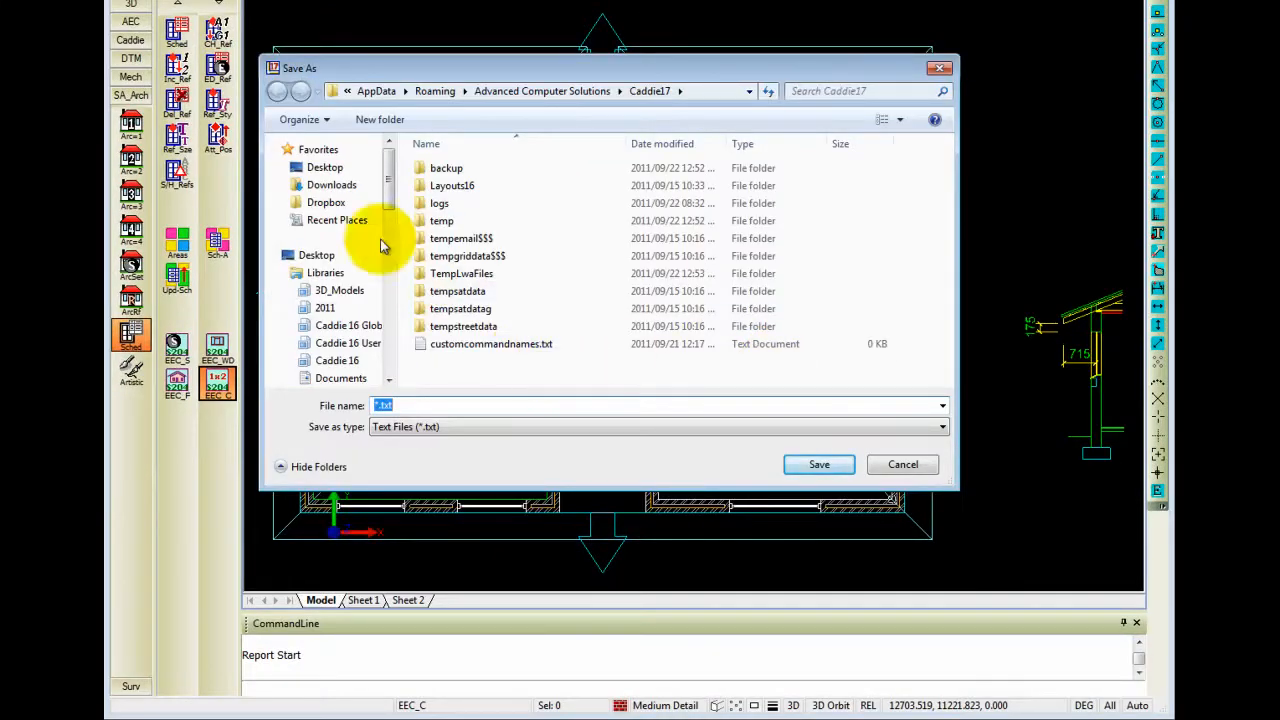
Save the report as Fenestration.txt in the Caddie 17 Launch folder on the desktop, over the existing file.
left_click(323, 166)
double_click(490, 252)
left_click(474, 224)
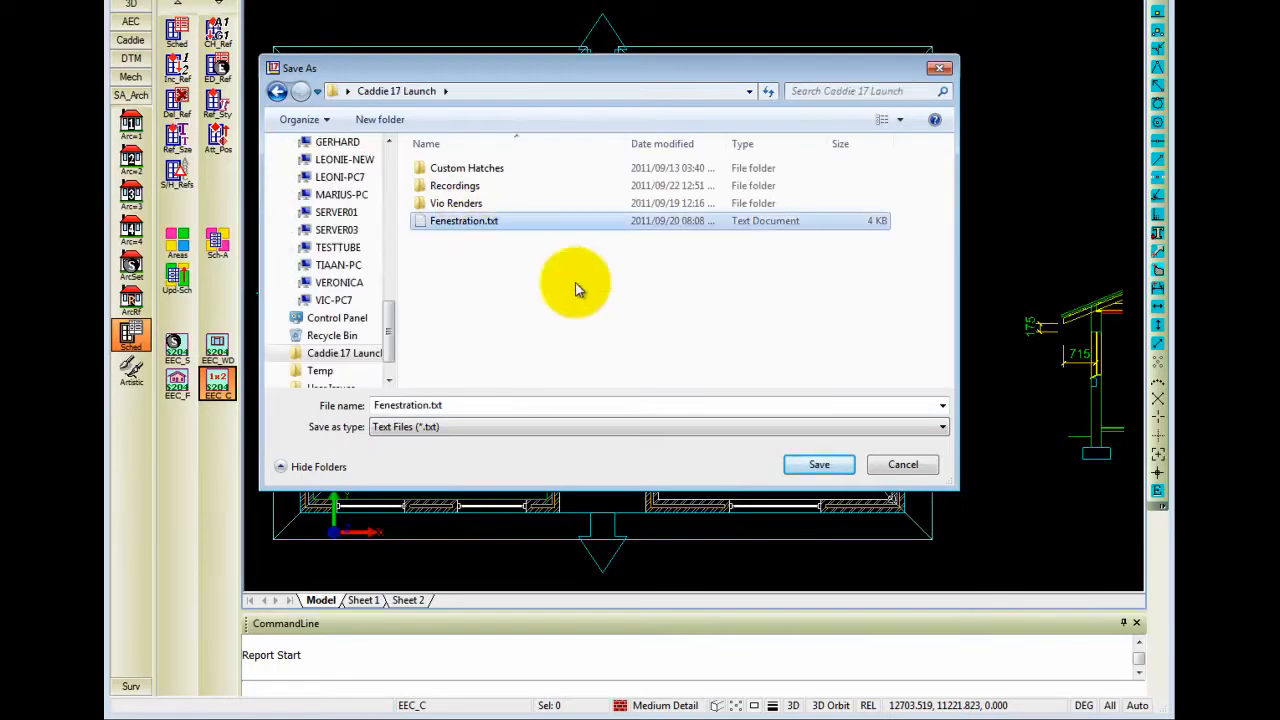
left_click(822, 467)
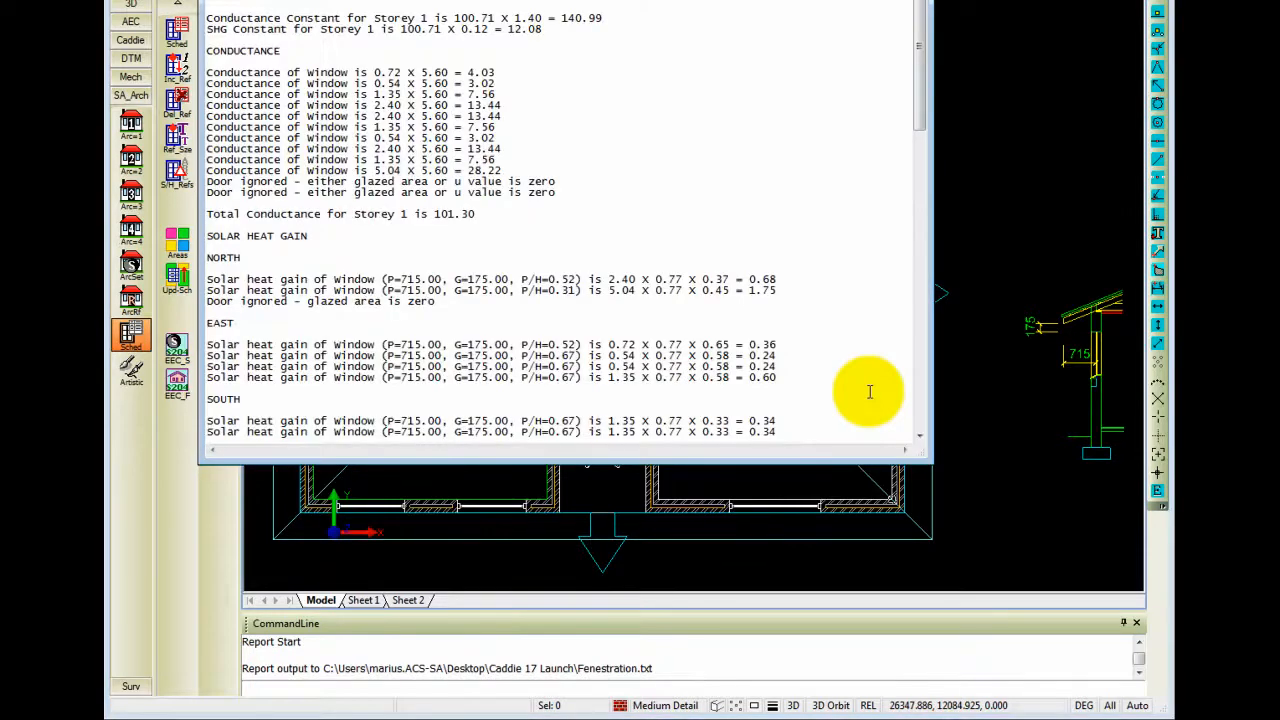
Examine the report's natural ventilation ratio, the conductance and SHG constants, and the total conductance for Storey 1.
left_click_drag(618, 0, 710, 17)
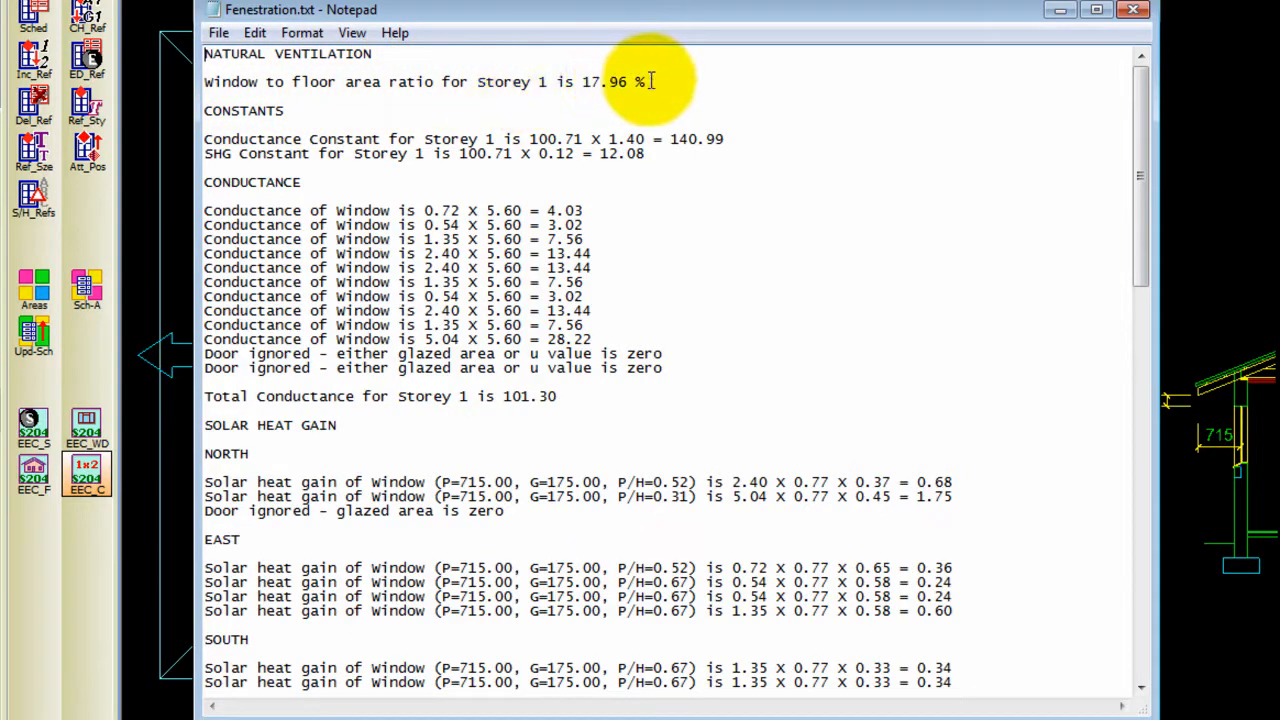
left_click(610, 185)
scroll(625, 195, "down", 1)
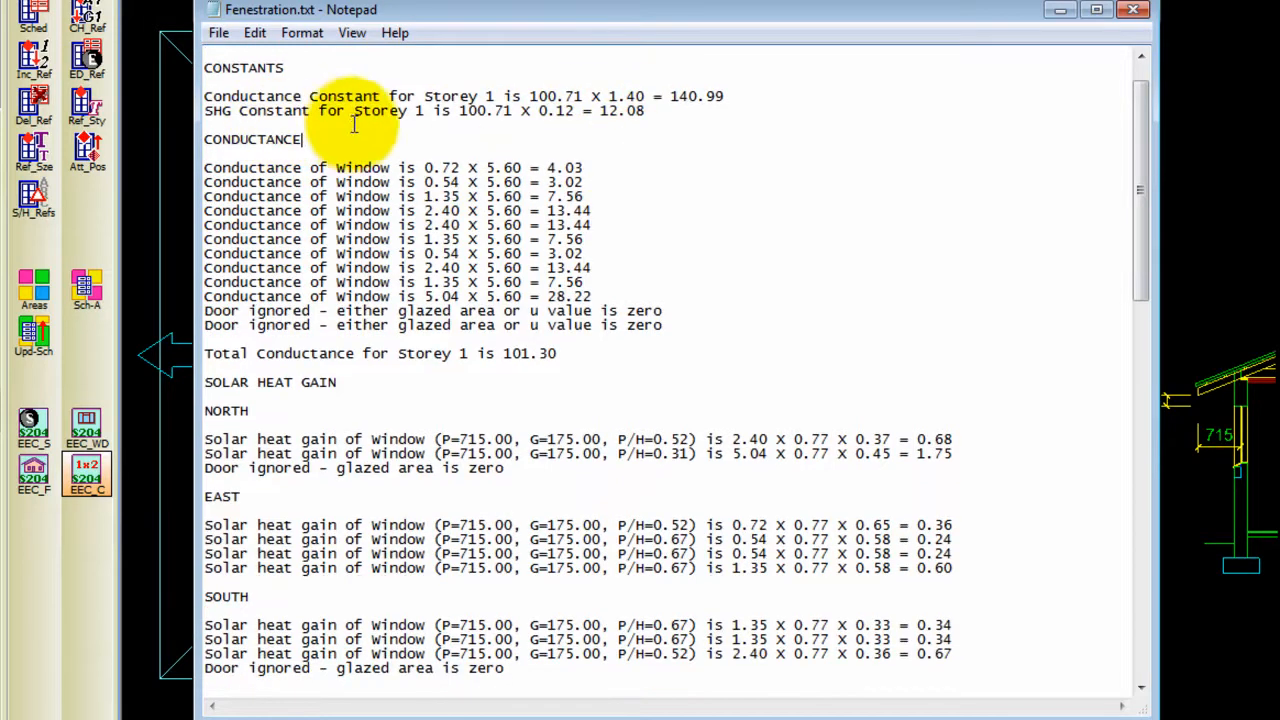
scroll(492, 262, "down", 1)
left_click_drag(204, 311, 574, 311)
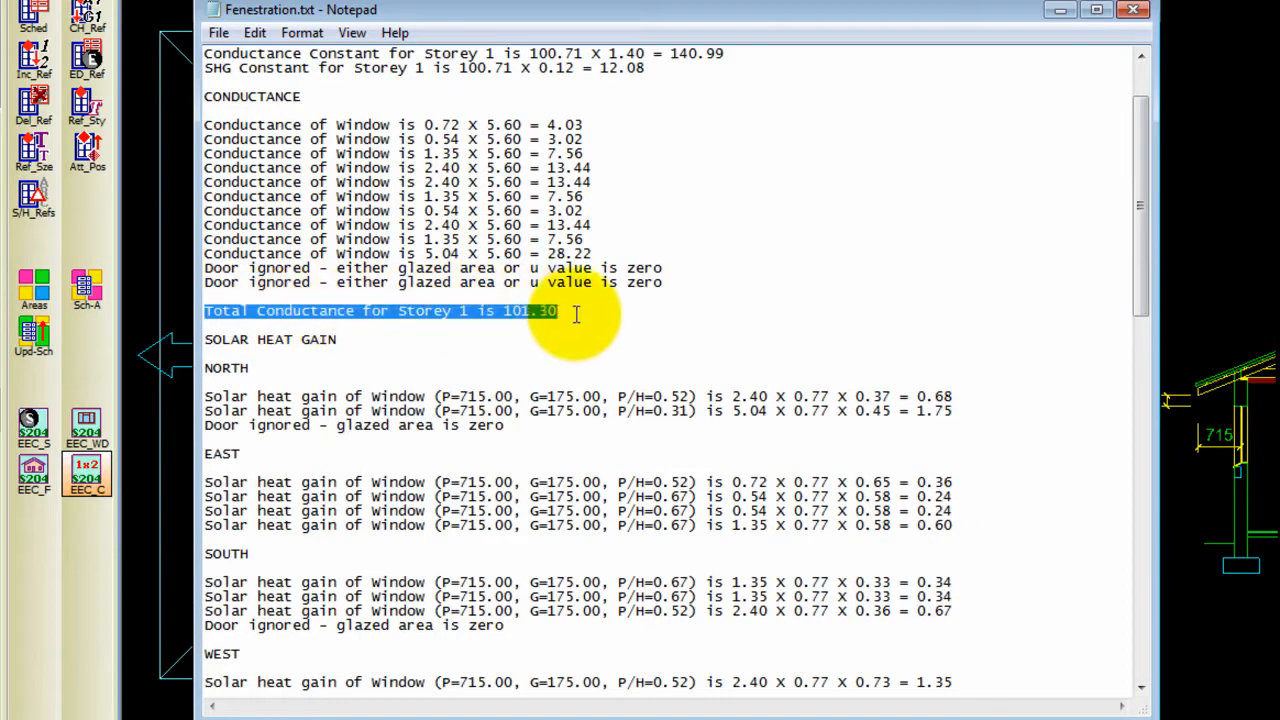
left_click(661, 314)
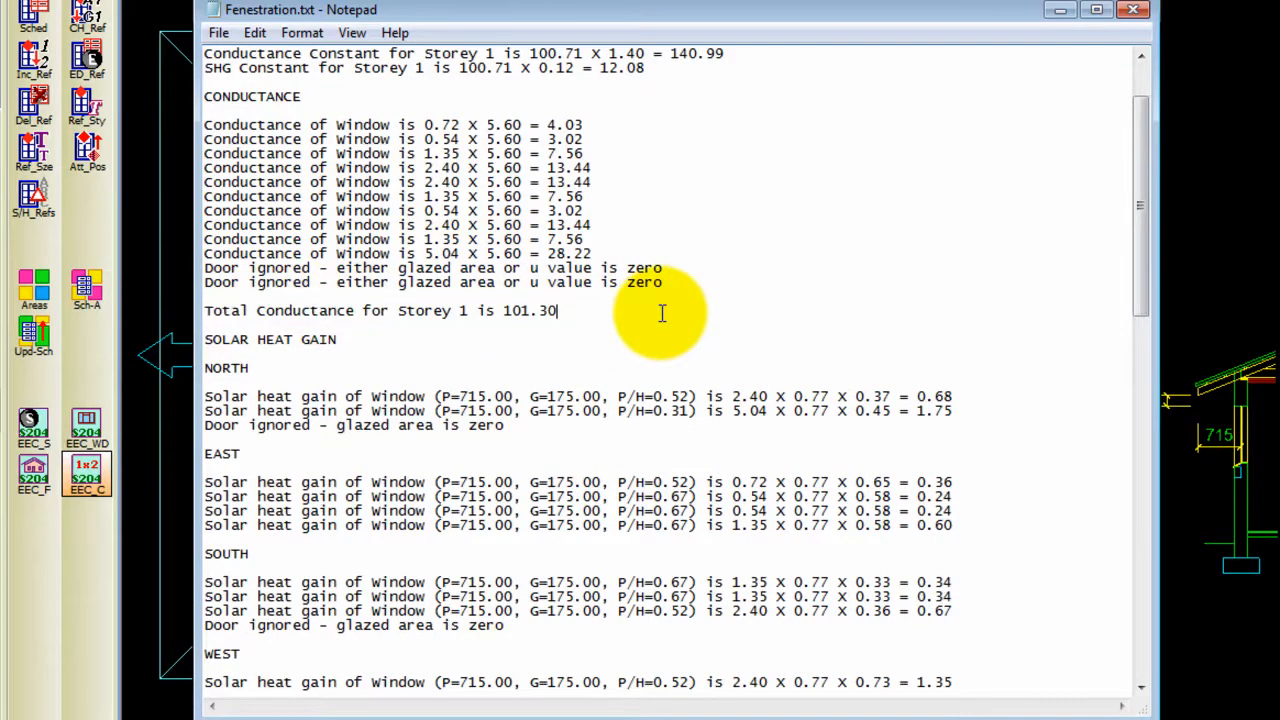
Examine the solar heat gain of the windows per orientation and the total solar heat gain for Storey 1.
scroll(661, 314, "down", 1)
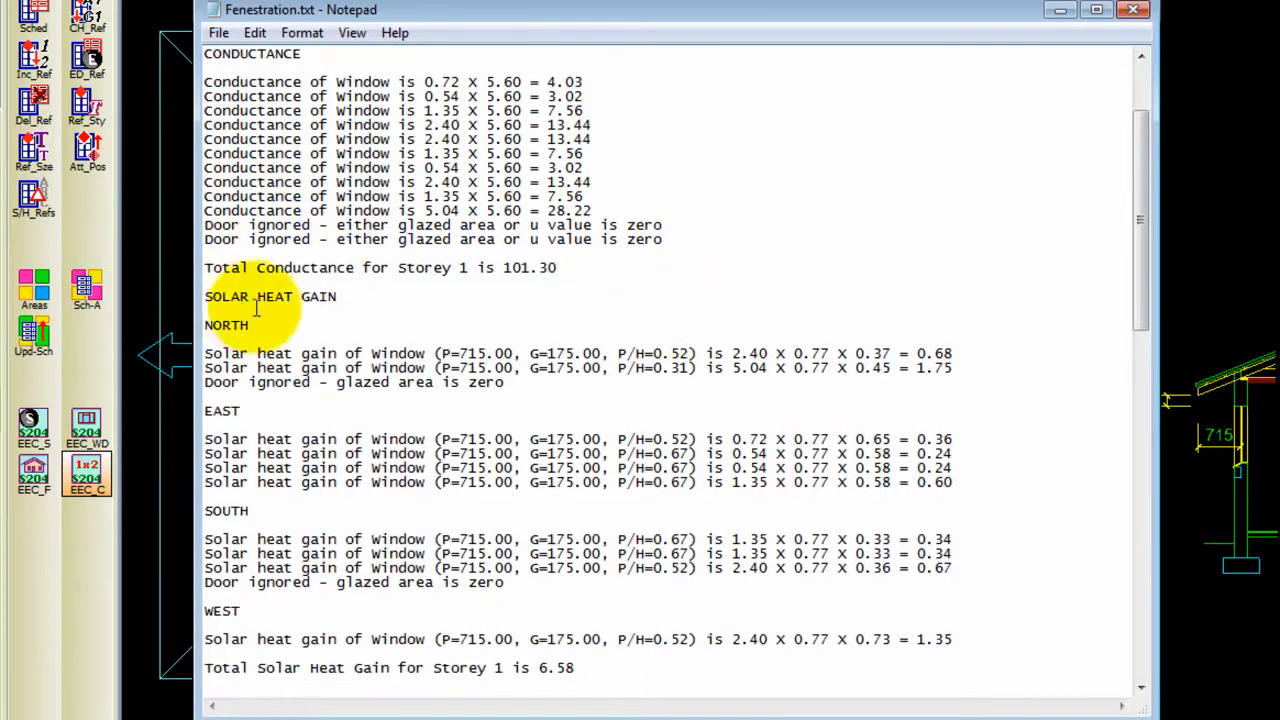
scroll(606, 300, "down", 4)
scroll(625, 318, "down", 2)
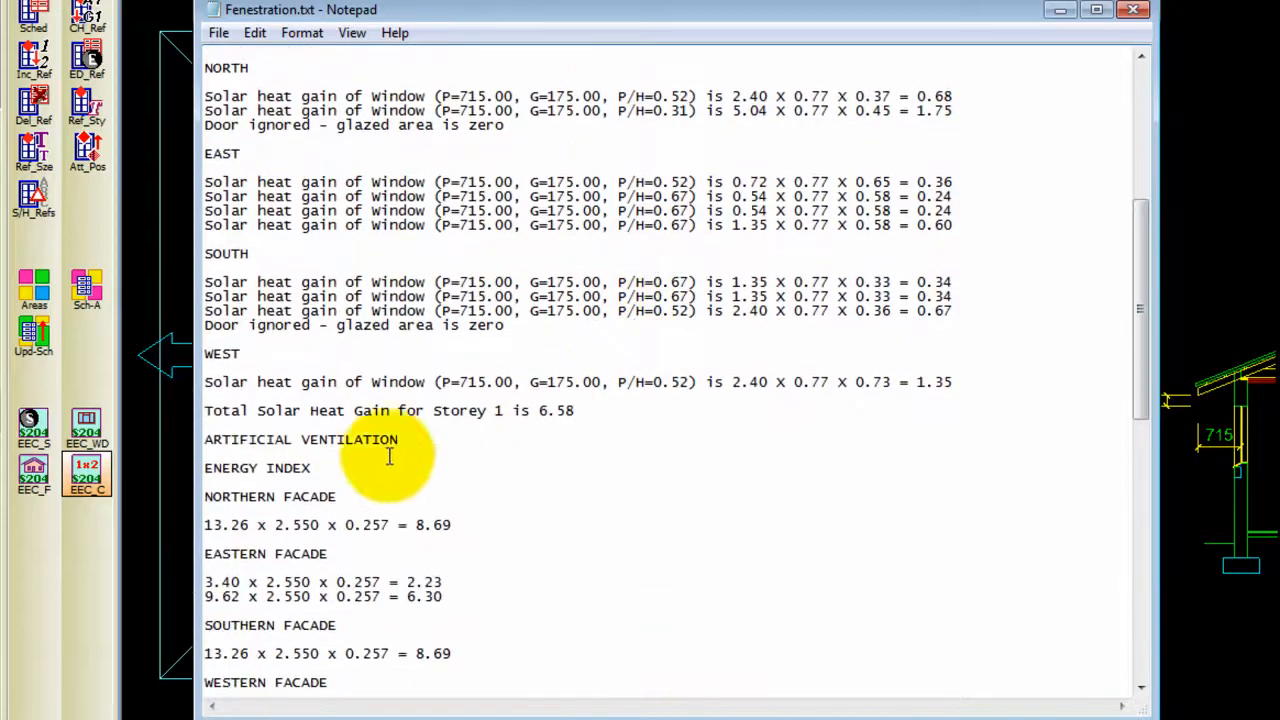
left_click_drag(207, 410, 593, 411)
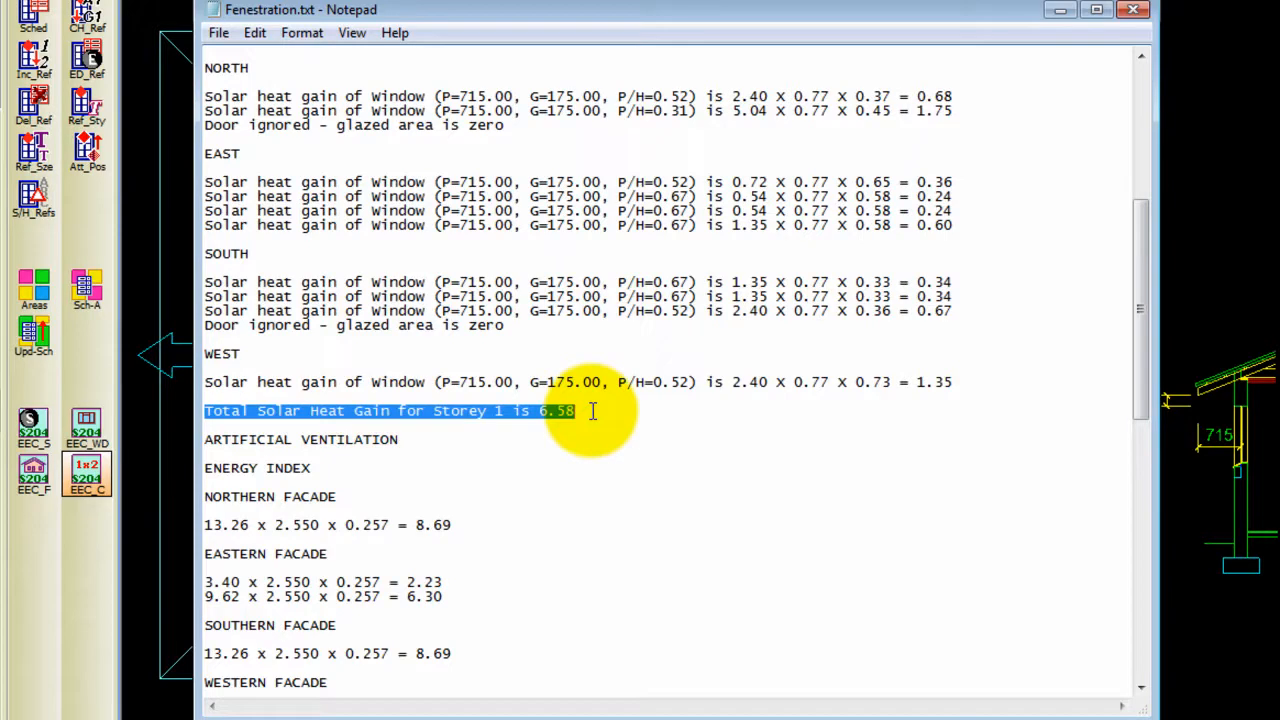
left_click(593, 411)
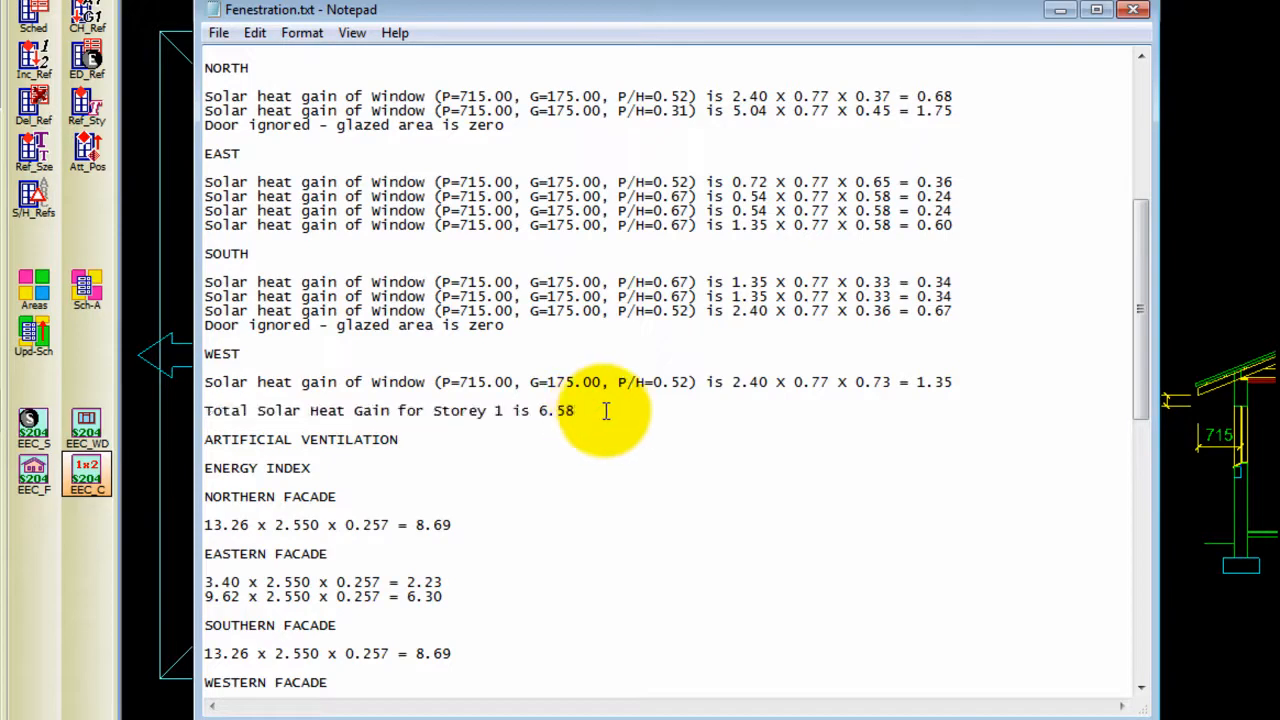
Review the artificial ventilation energy index for each facade and the storey's suitability verdict, and close the report.
scroll(690, 280, "down", 3)
scroll(700, 284, "down", 1)
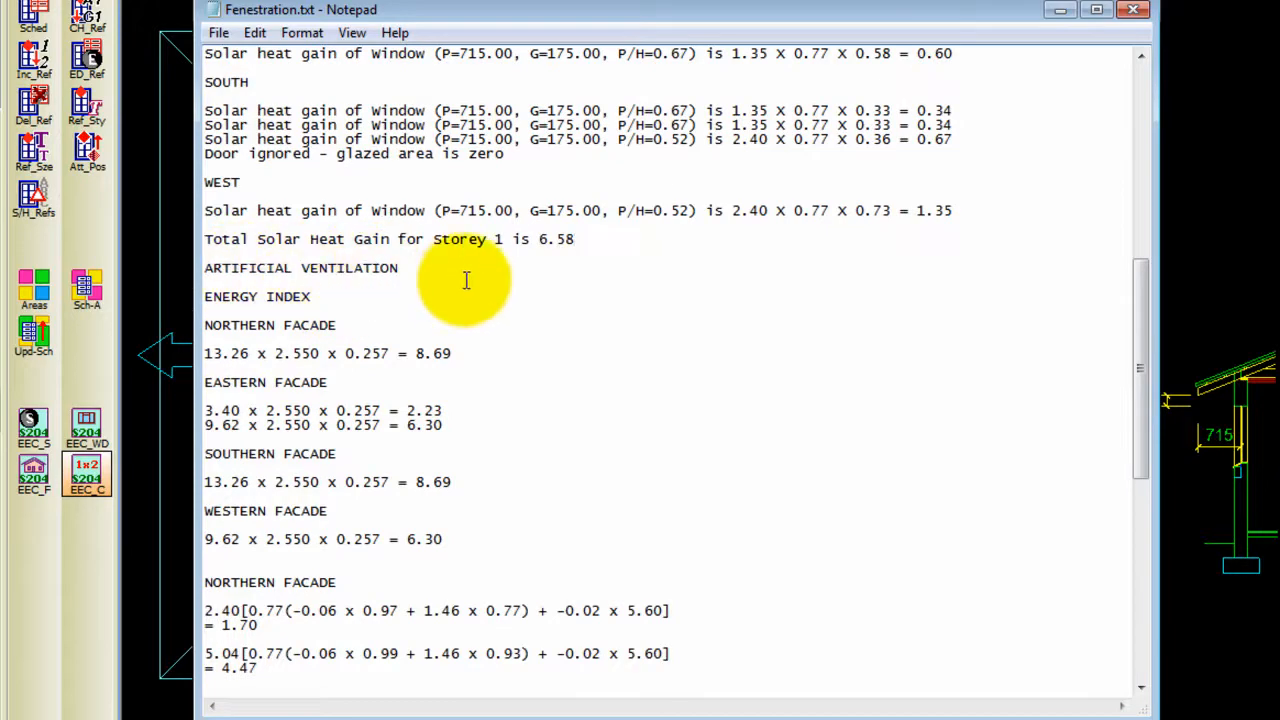
scroll(583, 306, "down", 10)
scroll(594, 310, "down", 3)
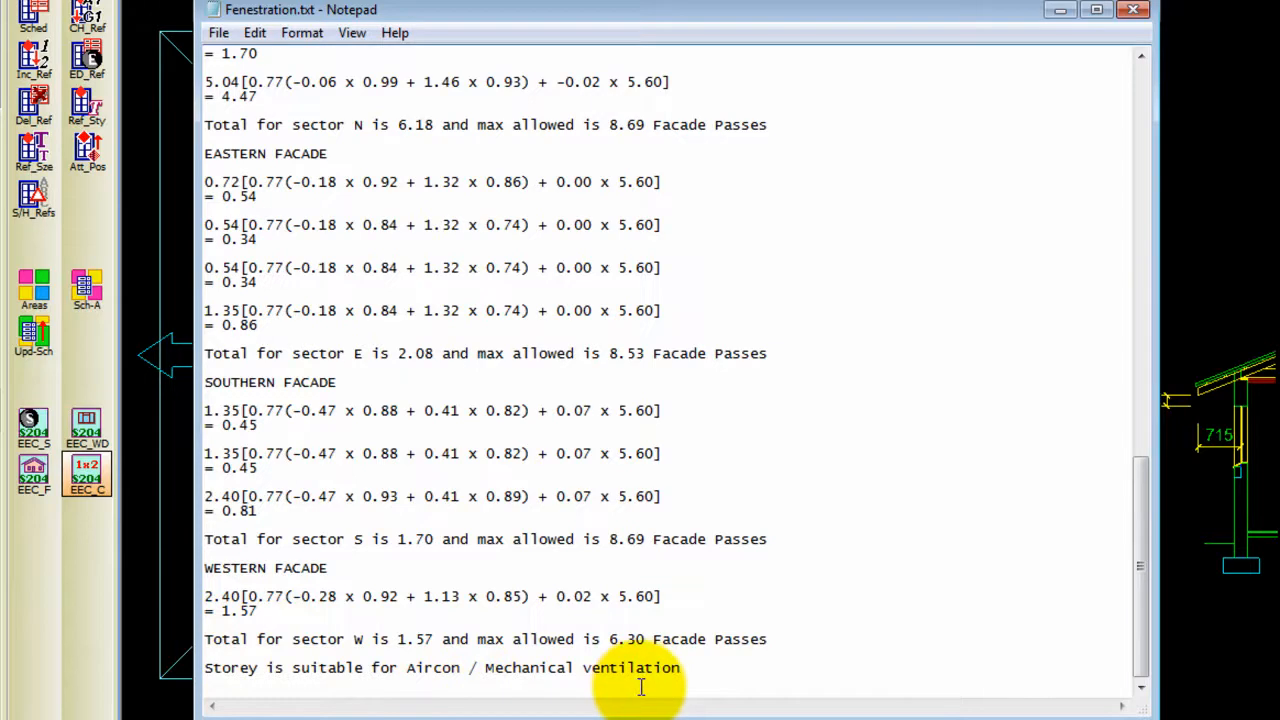
left_click(1133, 10)
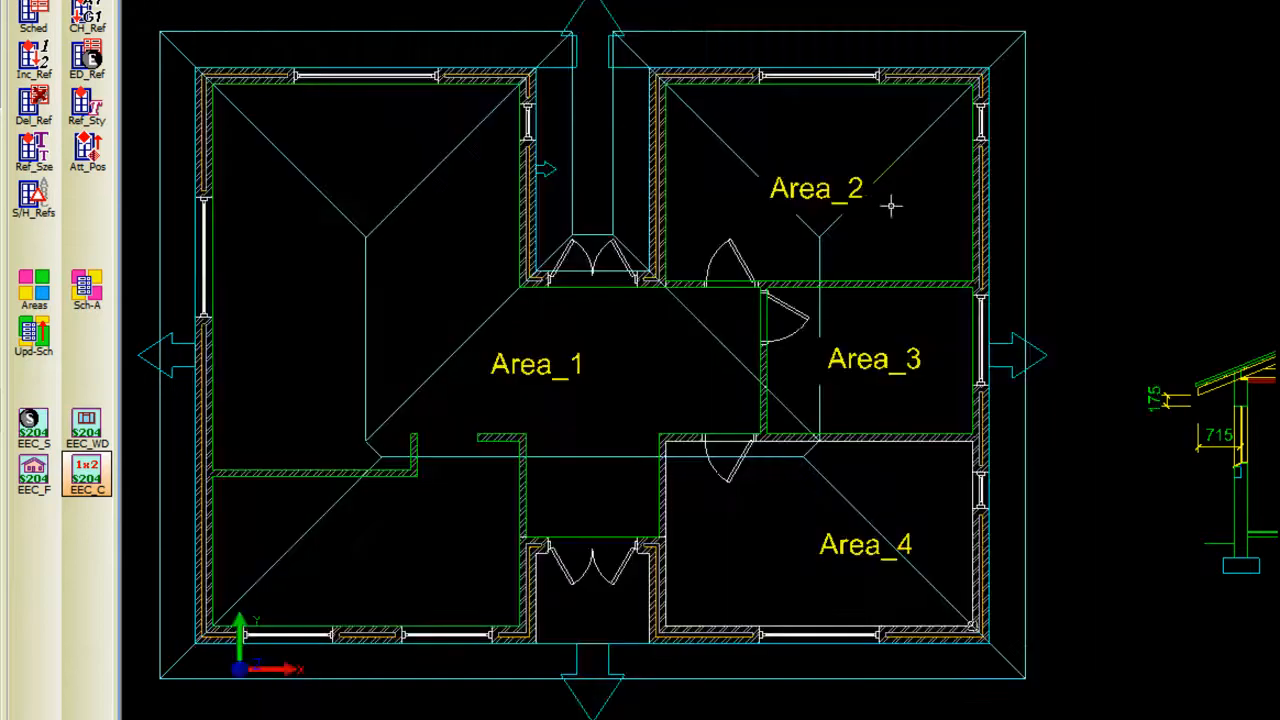
middle_click_drag(698, 217, 708, 217)
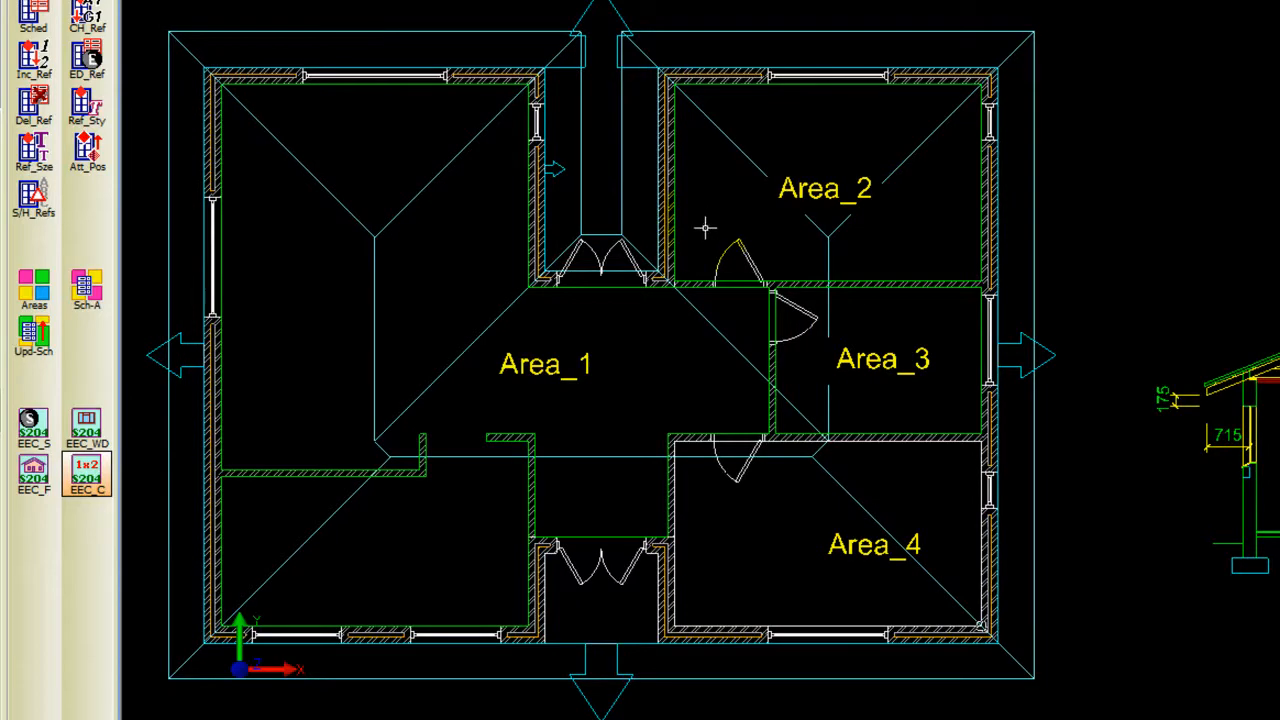